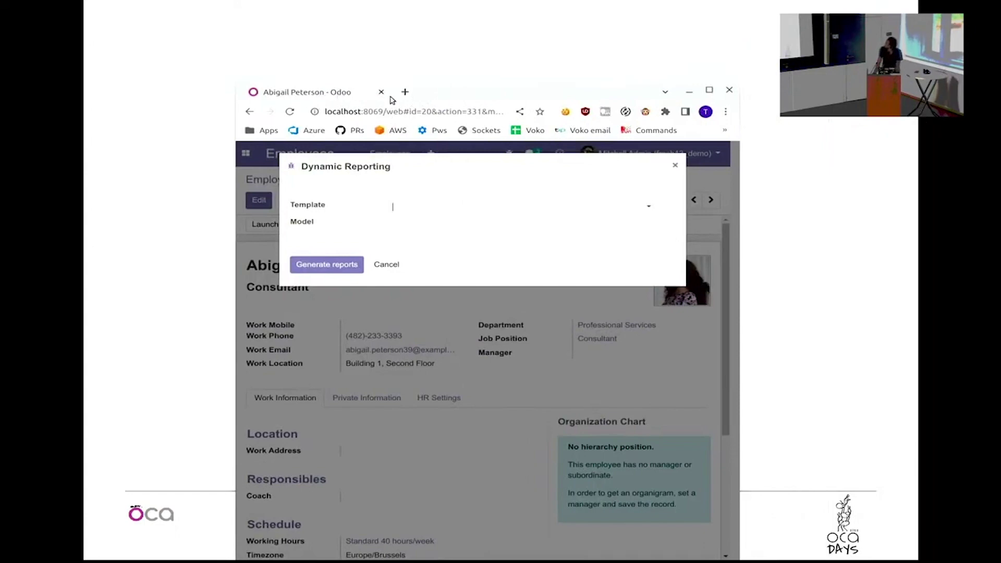
Step: Dismiss the dynamic reporting dialog and open the Experienced Developer employee record
left_click(709, 90)
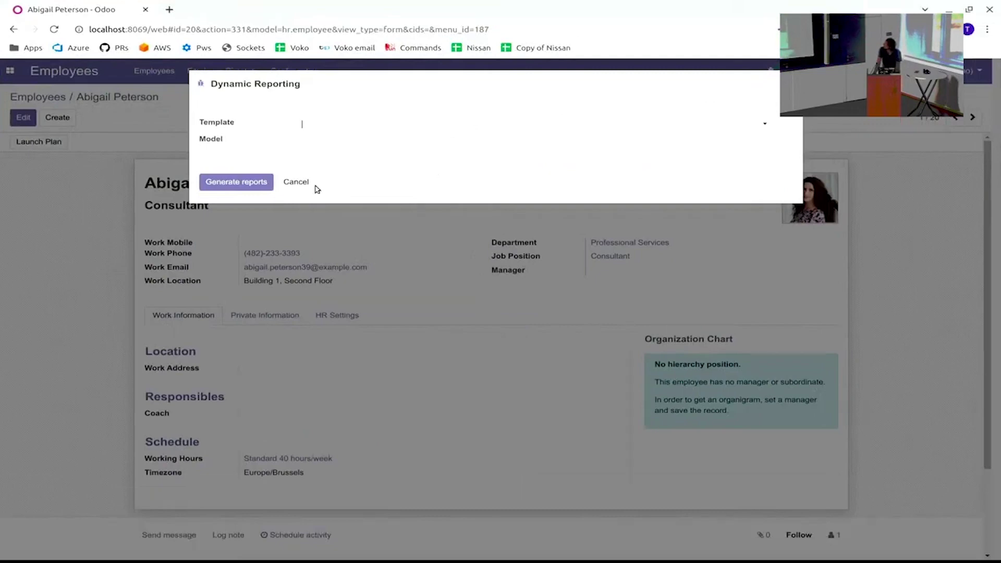
left_click(306, 184)
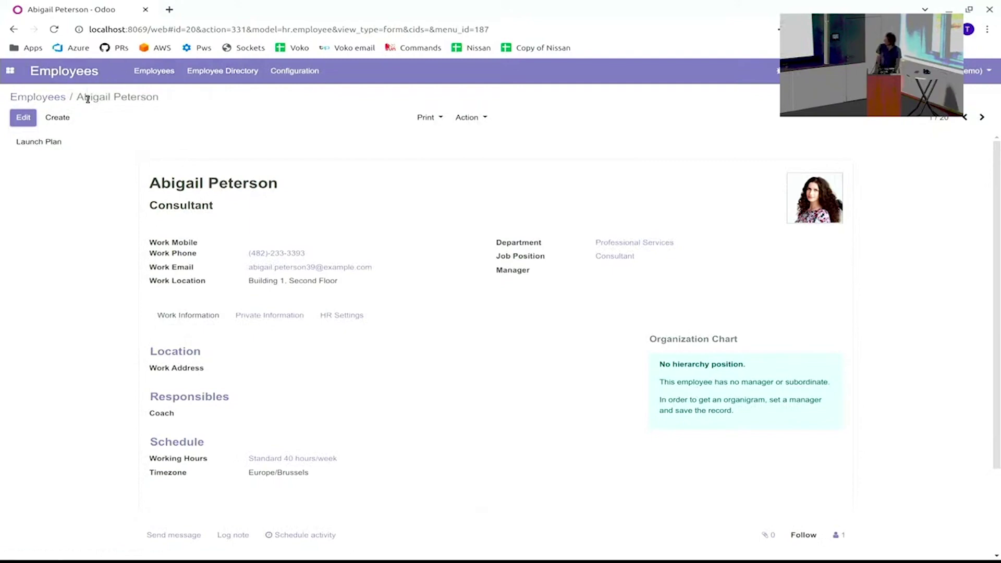
left_click(59, 97)
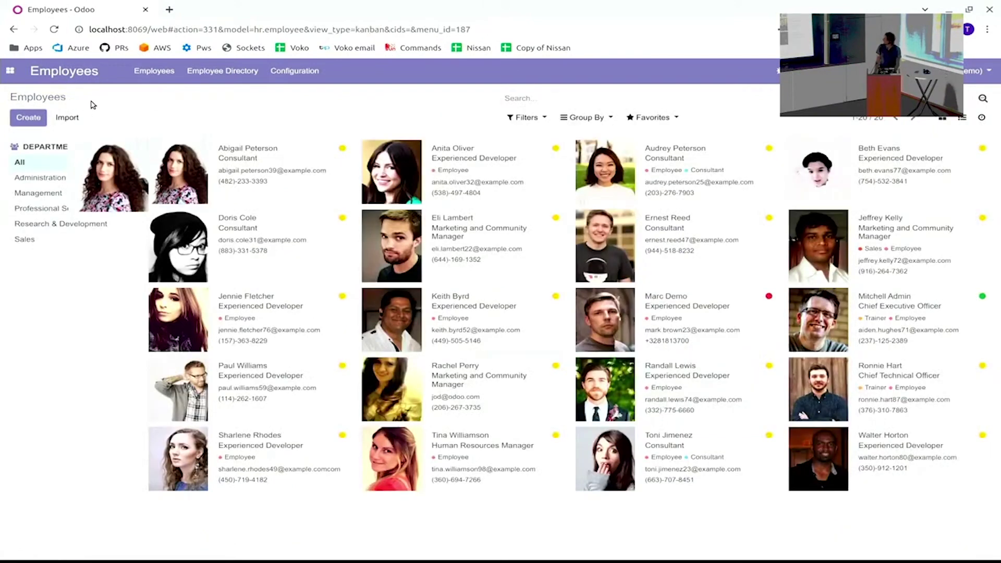
left_click(463, 158)
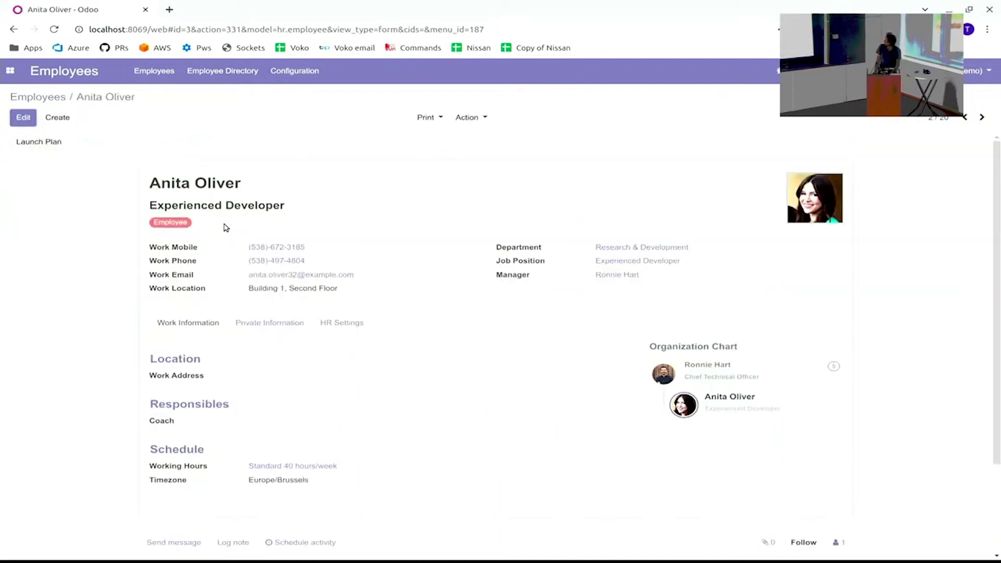
Step: Generate a Dynamic Reporting report from the Permanent contract template for this employee
left_click(477, 121)
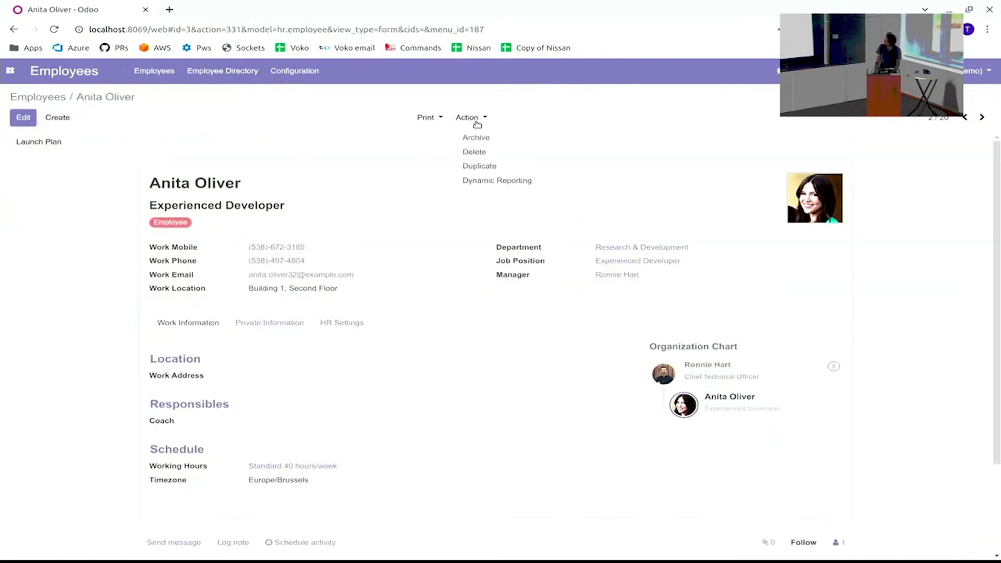
left_click(490, 185)
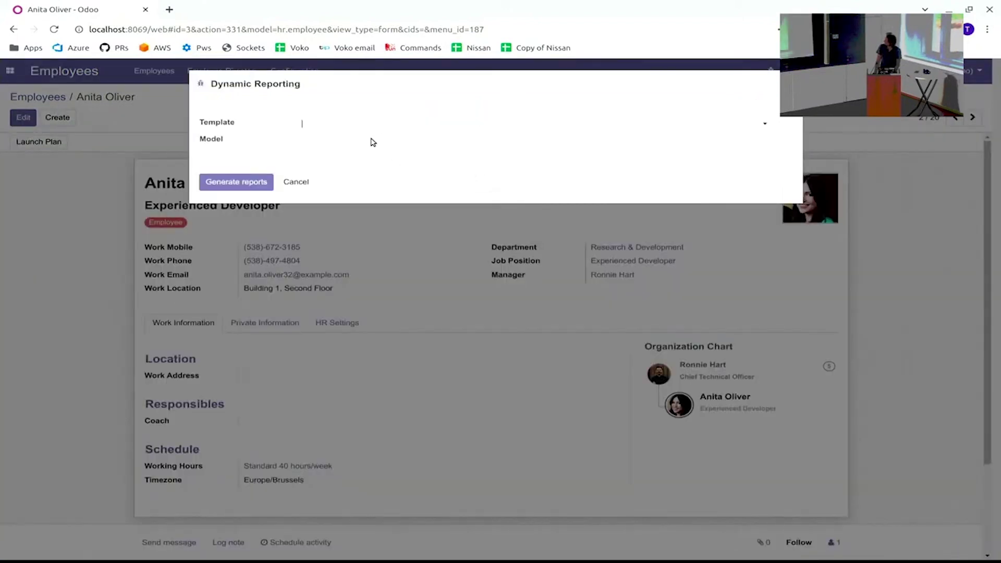
left_click(336, 128)
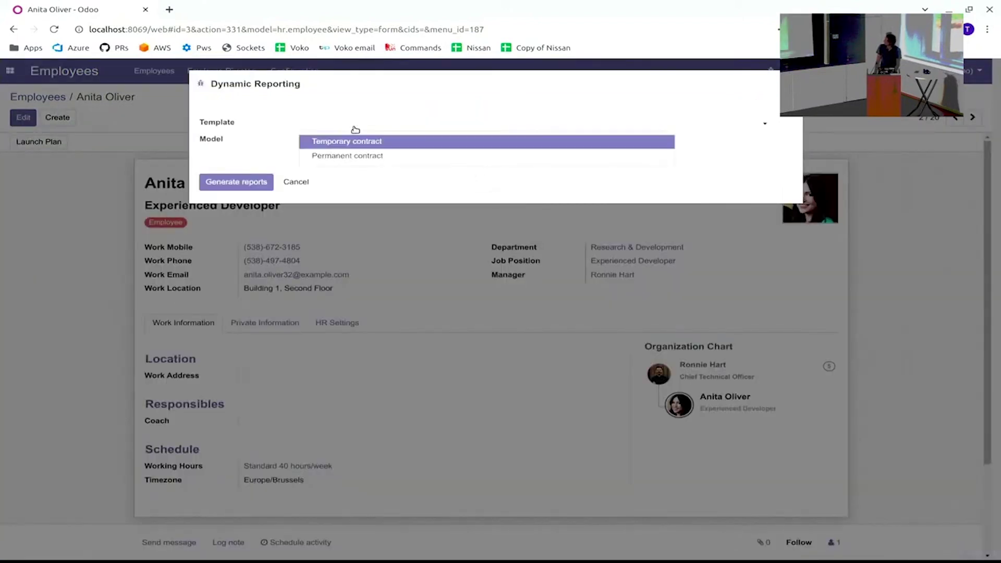
left_click(345, 157)
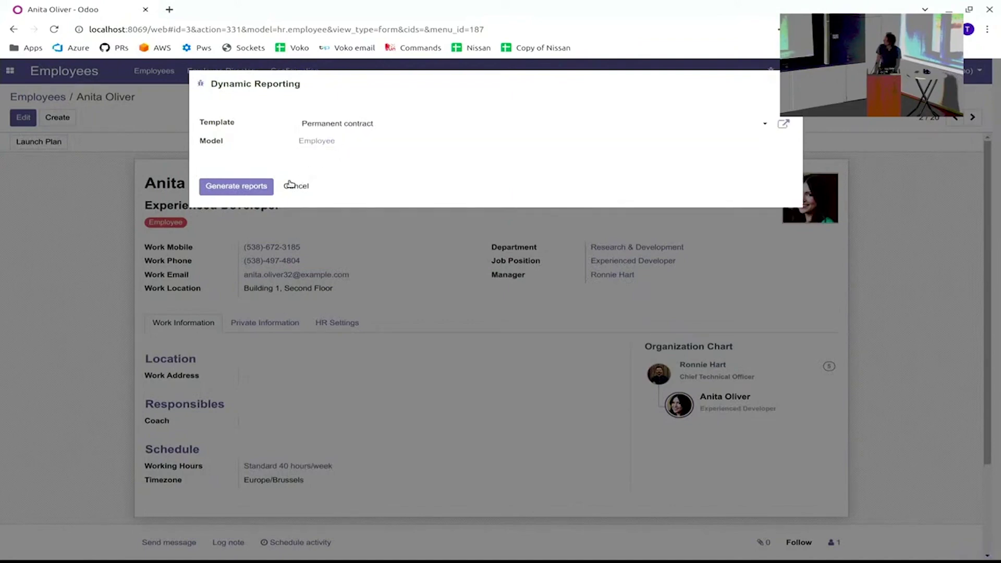
left_click(250, 187)
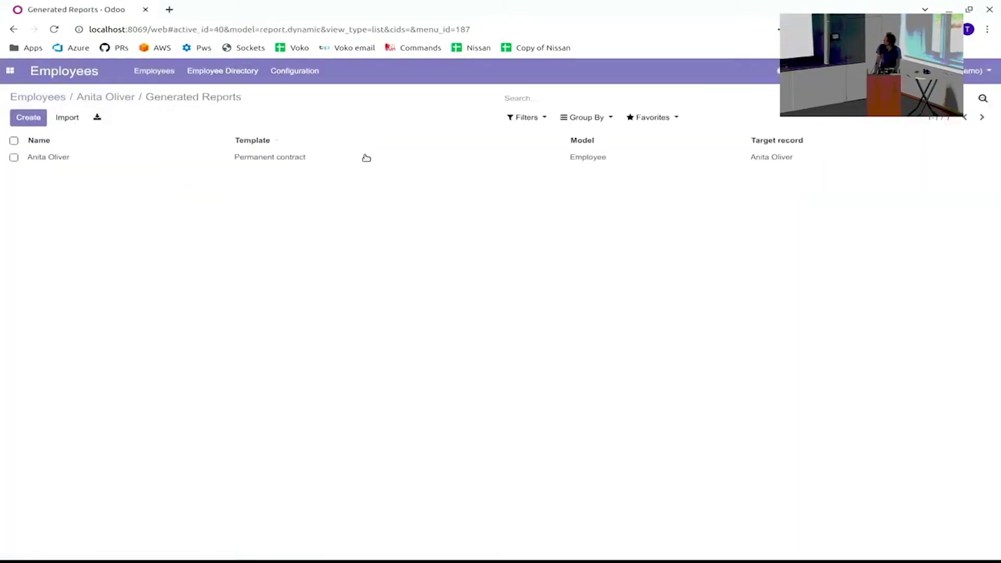
Step: Quick-view the generated Permanent contract report's three pension paragraphs, then return to its record
left_click(284, 158)
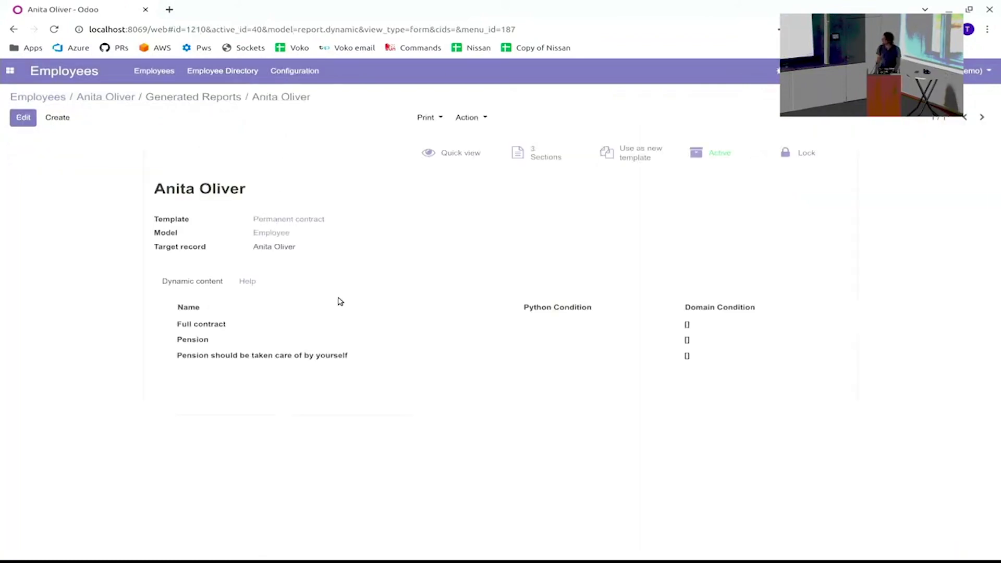
left_click(470, 159)
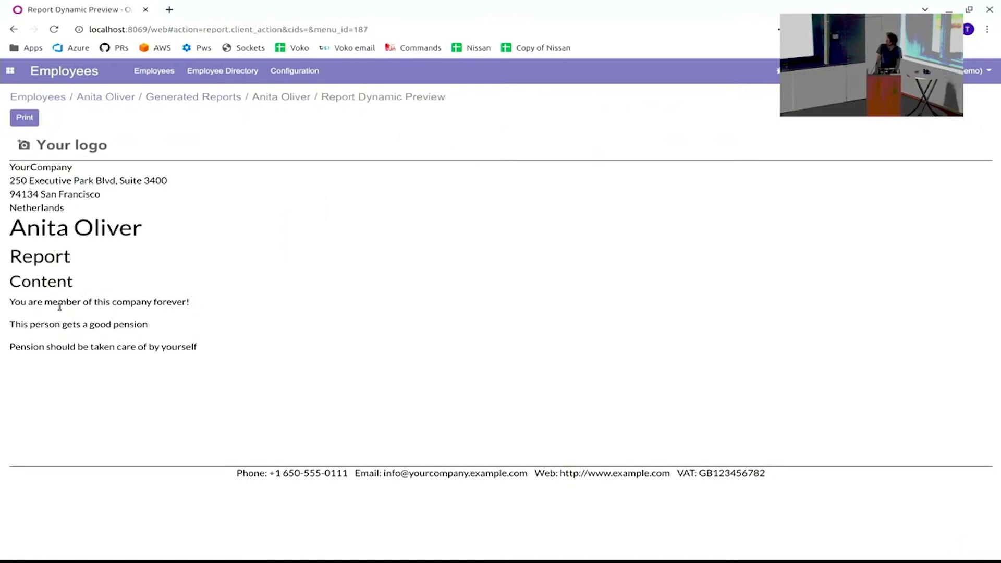
left_click_drag(188, 302, 3, 305)
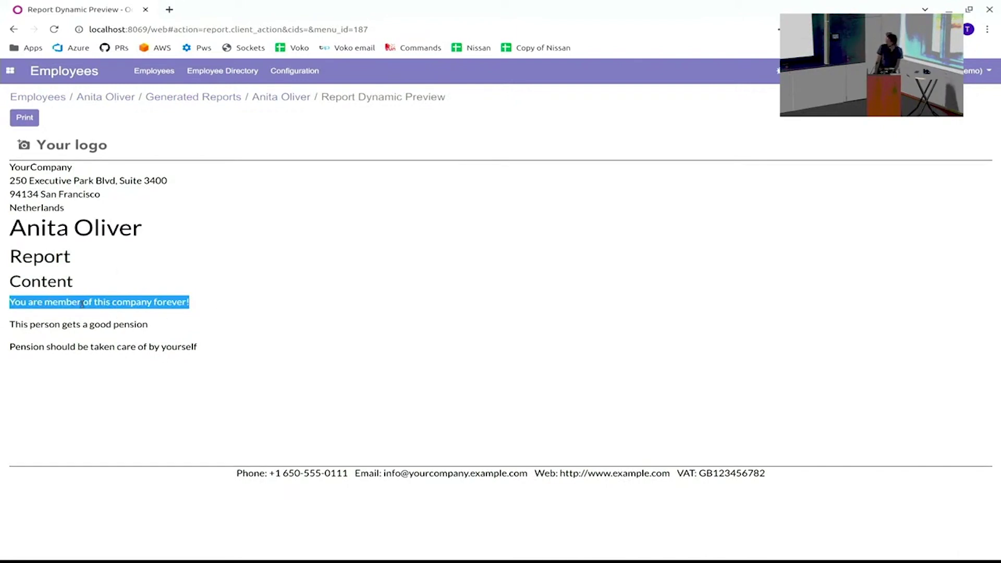
left_click_drag(151, 324, 14, 325)
left_click_drag(207, 348, 10, 348)
left_click(210, 219)
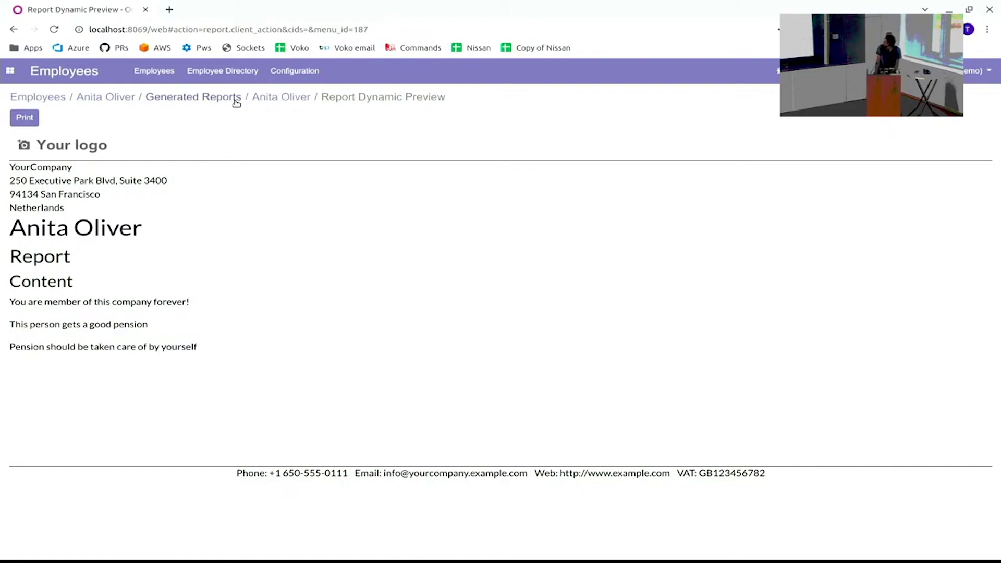
left_click(275, 98)
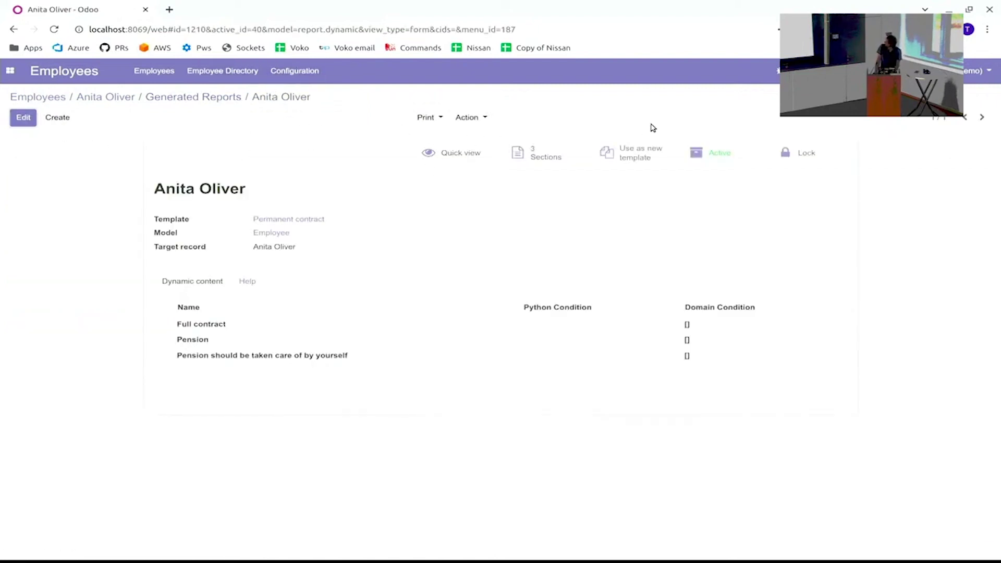
Step: Open the report's Full contract section in edit mode, ready to change its content
left_click(545, 156)
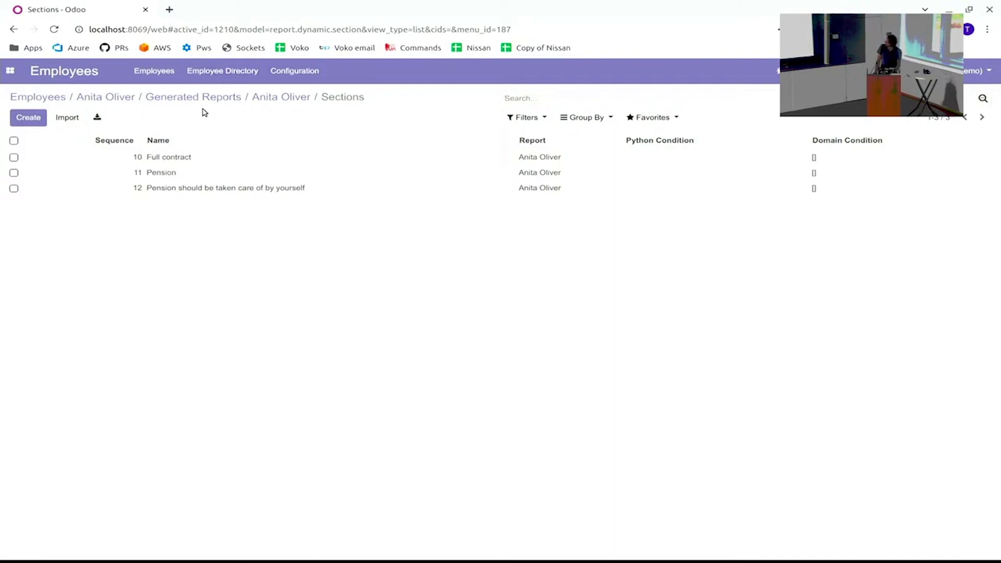
left_click(151, 157)
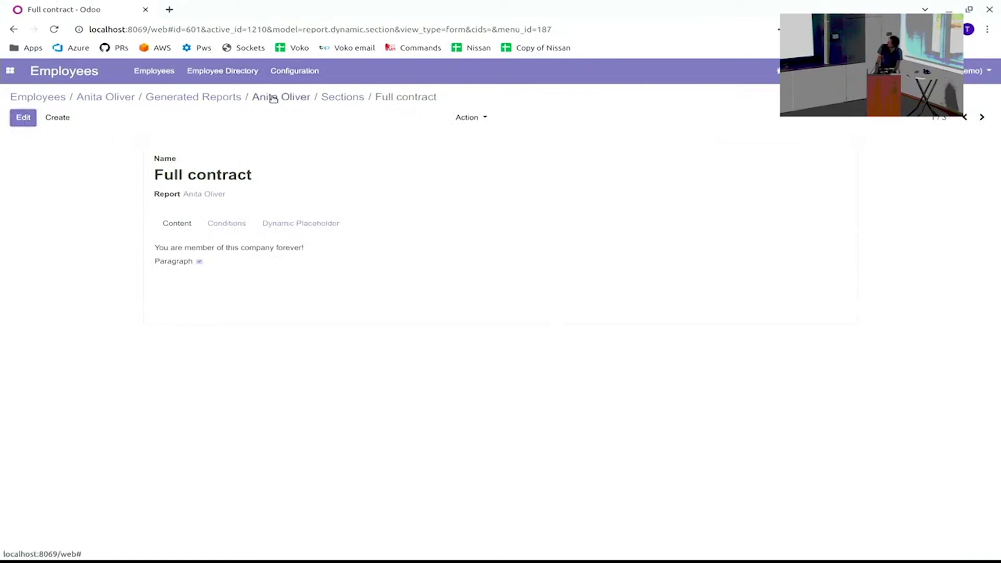
left_click(23, 119)
left_click(298, 278)
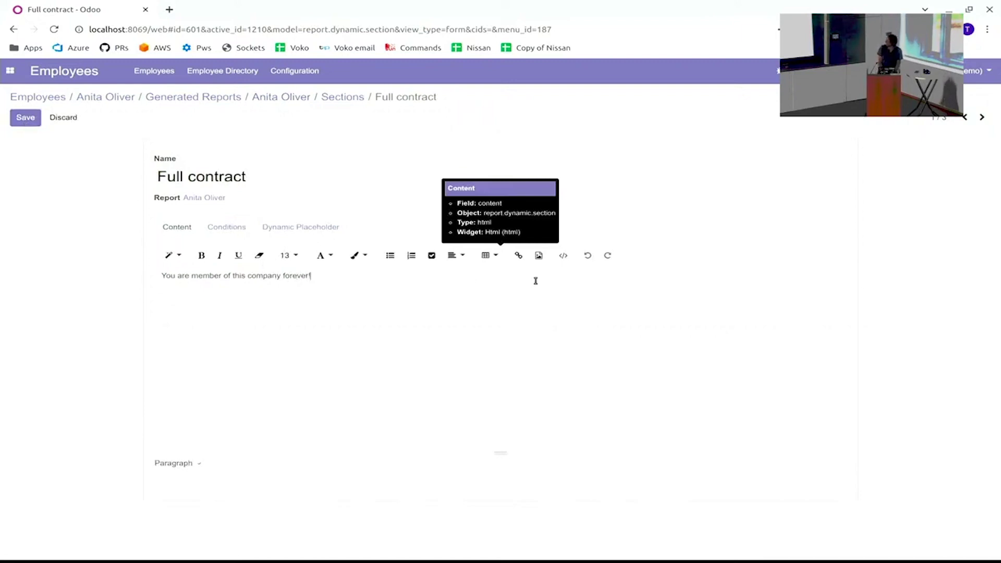
Step: Append 'until we get tired of it' in font size 8 and save the section
type("ntil we get tired of it")
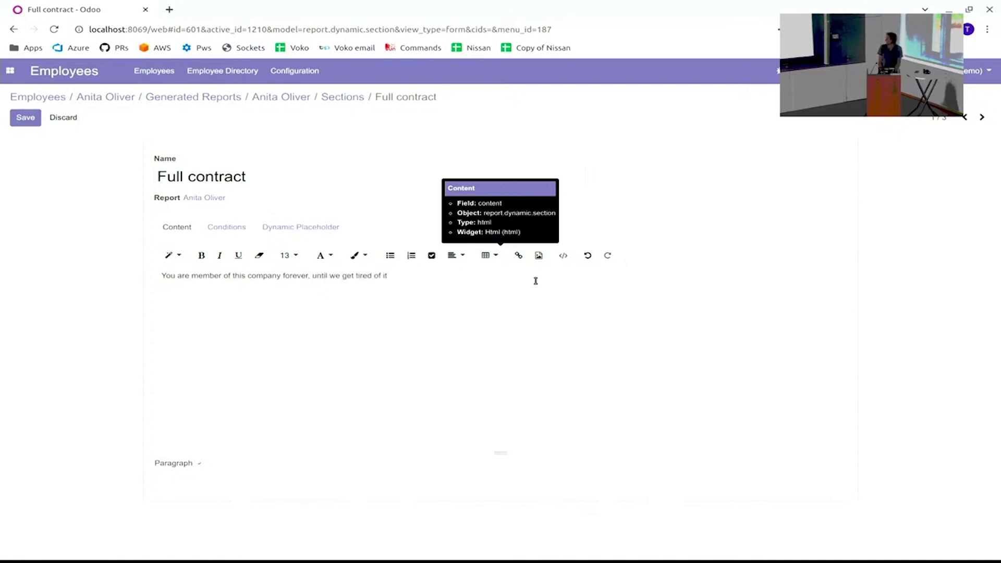
key("shift+Left")
key("shift+Left")
key("shift+Left")
key("shift+Left")
key("shift+Left")
key("shift+Left")
key("shift+Left")
key("shift+Left")
key("shift+Left")
key("shift+Left")
key("shift+Left")
key("shift+Left")
key("shift+Left")
key("shift+Left")
key("shift+Left")
key("shift+Left")
key("shift+Left")
key("shift+Left")
key("shift+Left")
key("shift+Left")
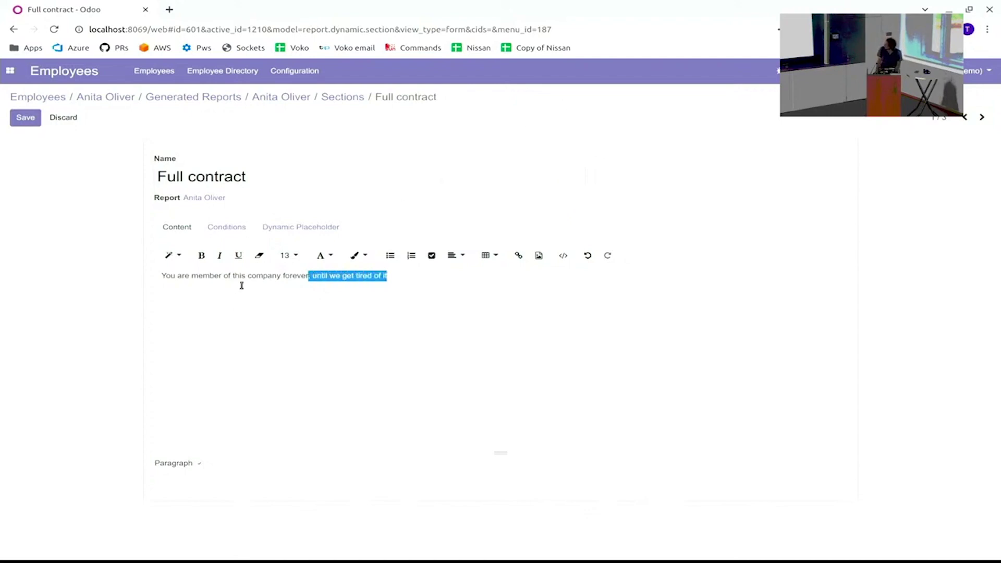
left_click(288, 255)
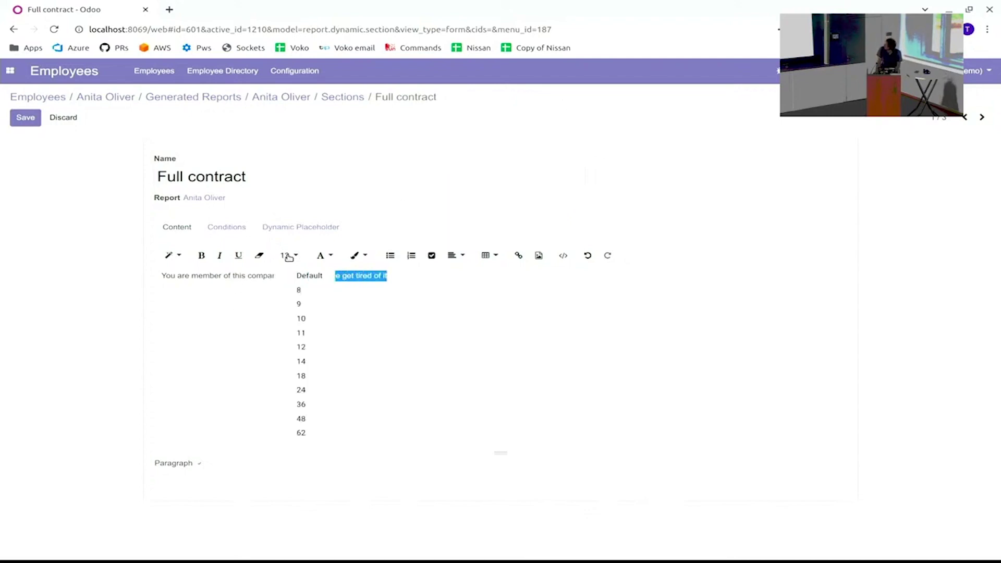
left_click(298, 290)
left_click(282, 330)
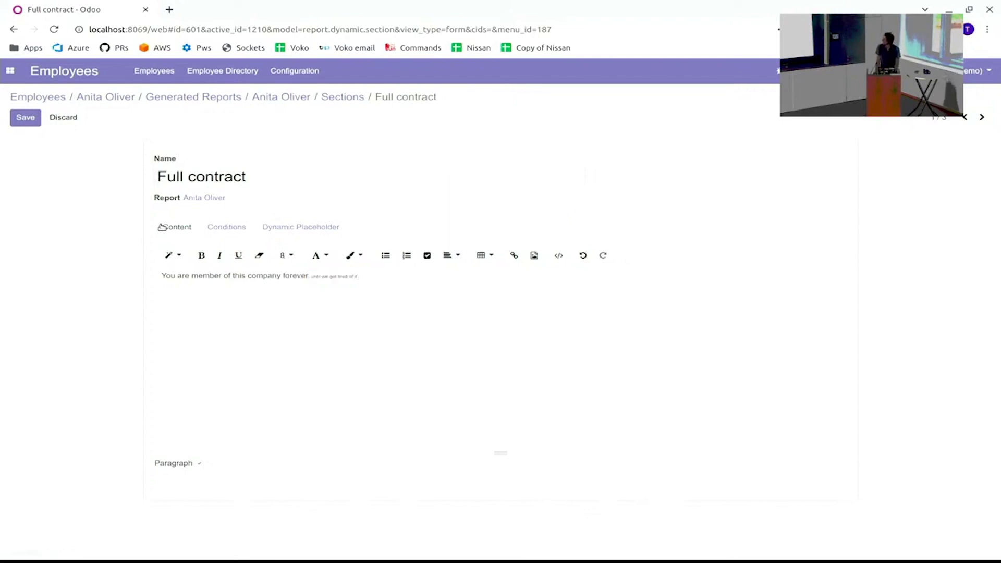
left_click(29, 126)
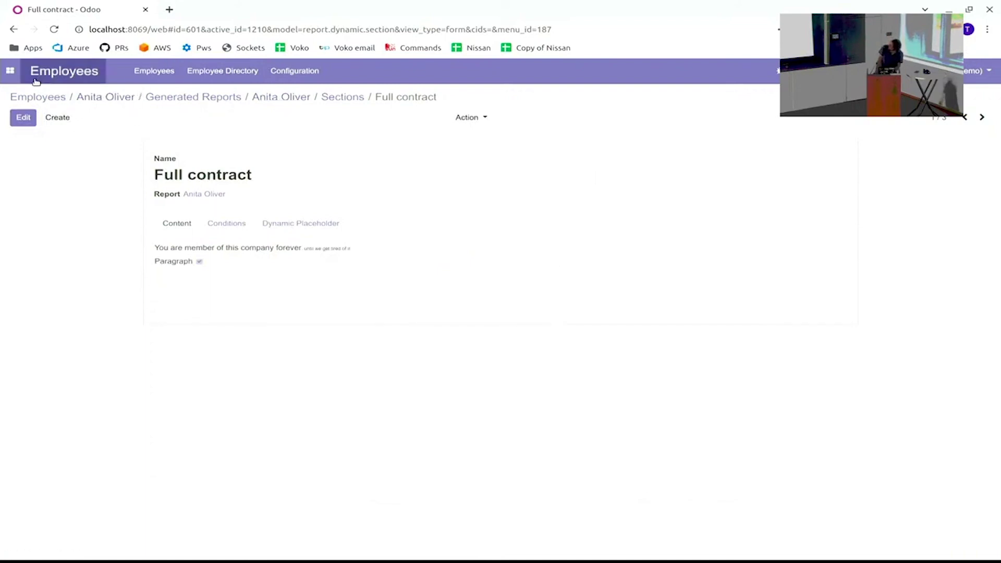
Step: Reopen the Permanent contract template in Dynamic Reports and browse its three sections, ending on the list
left_click(12, 74)
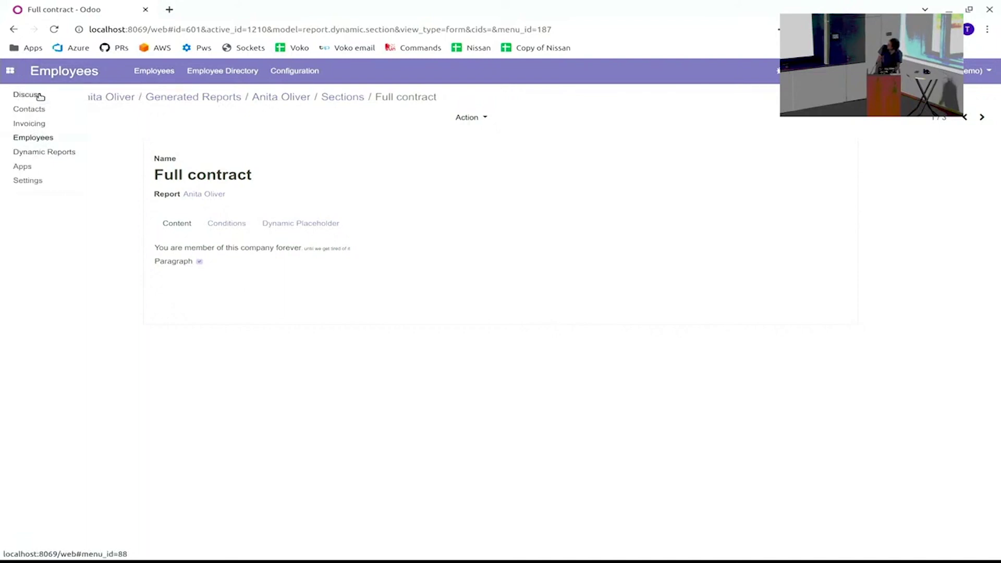
left_click(48, 151)
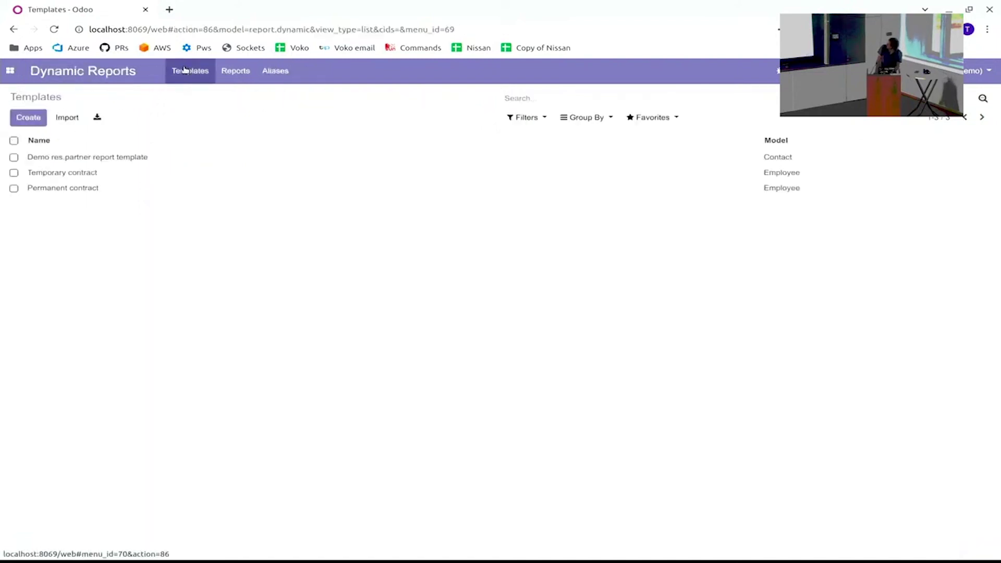
left_click(69, 191)
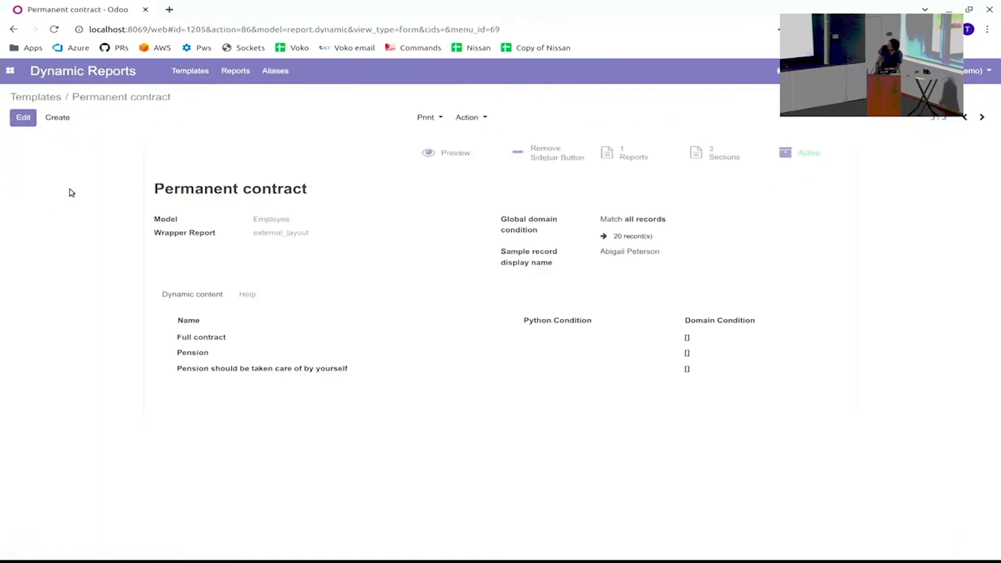
left_click(730, 160)
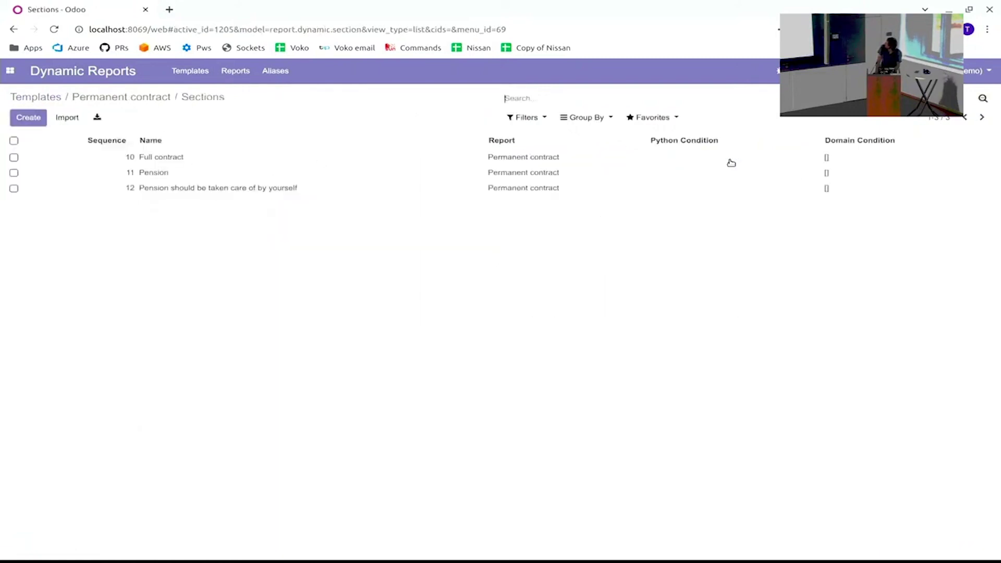
left_click(211, 158)
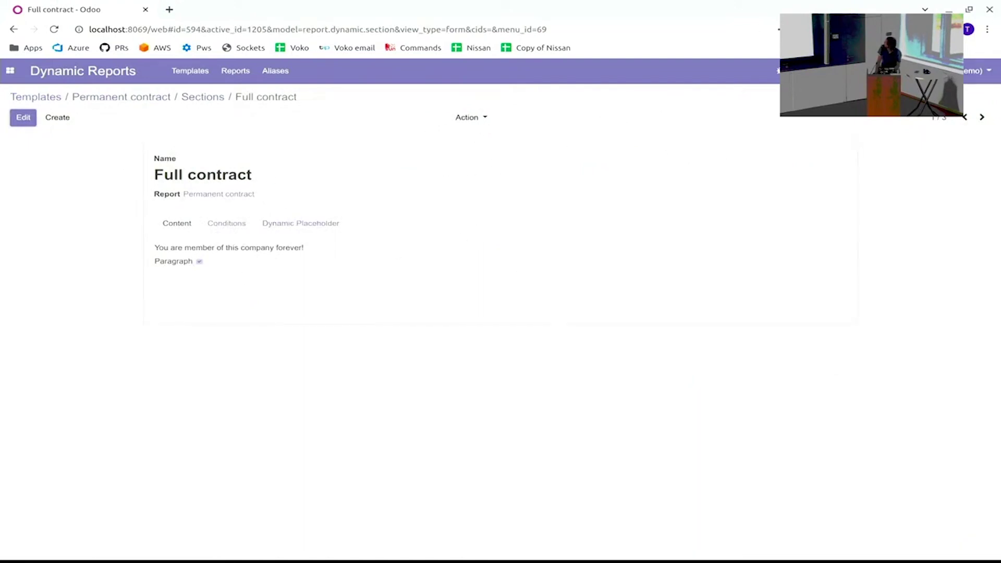
left_click(979, 117)
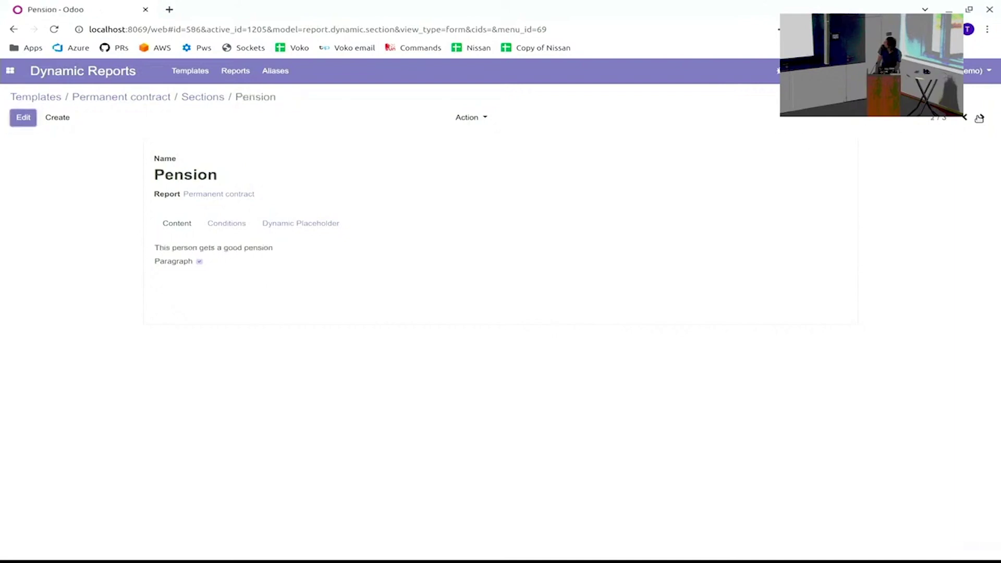
left_click(979, 117)
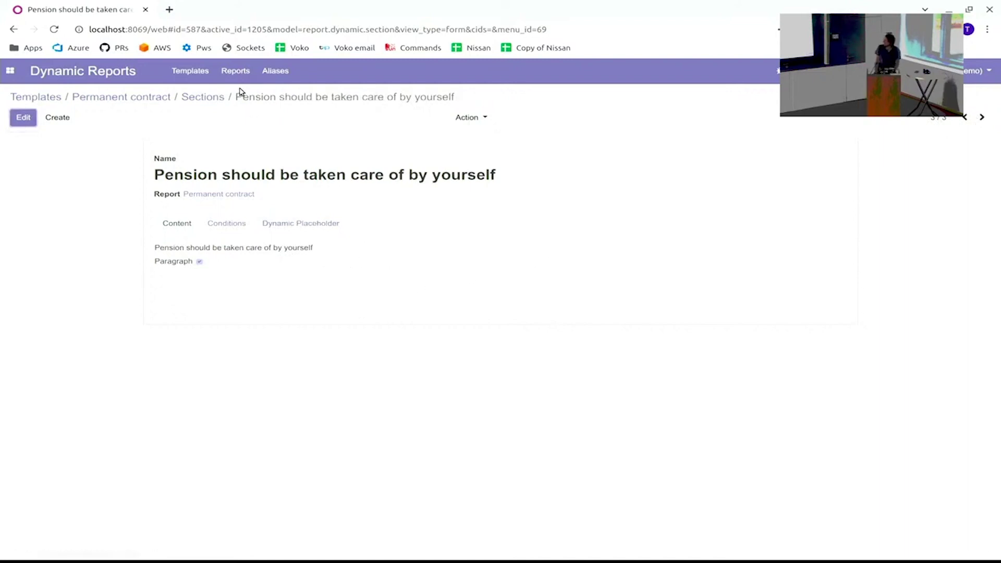
left_click(213, 99)
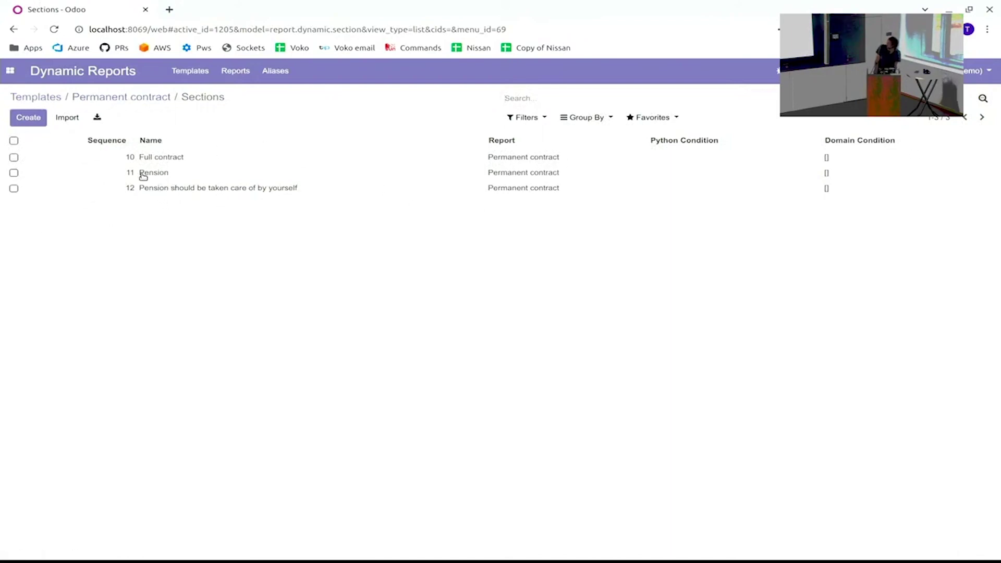
Step: Open the 'Pension should be taken care of by yourself' section's domain editor under Conditions
left_click(164, 188)
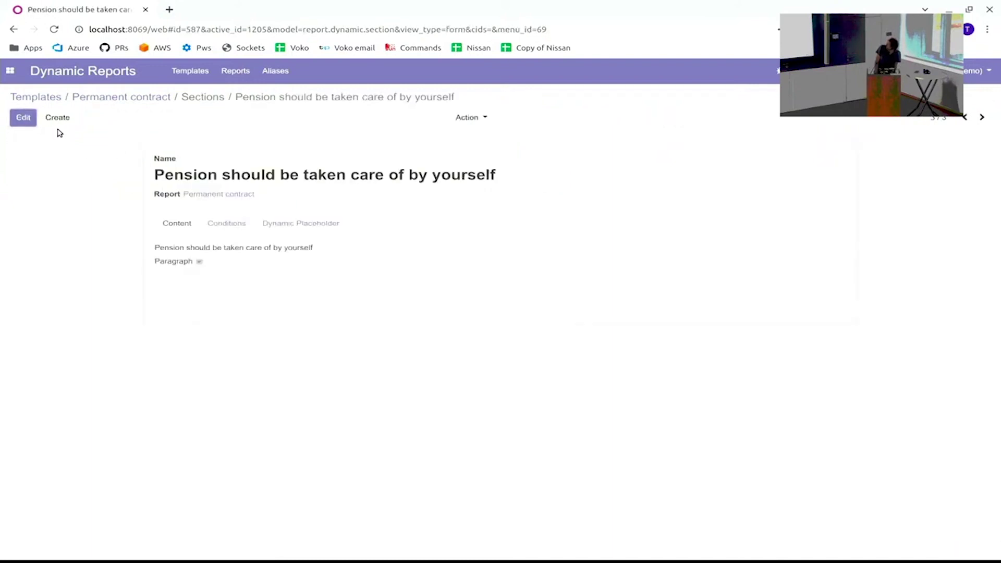
left_click(37, 119)
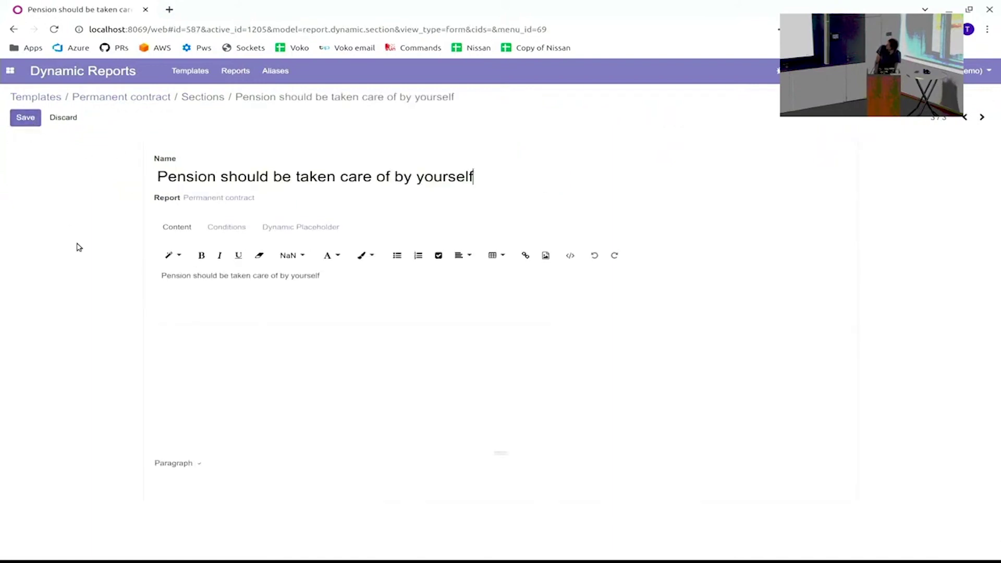
left_click(243, 228)
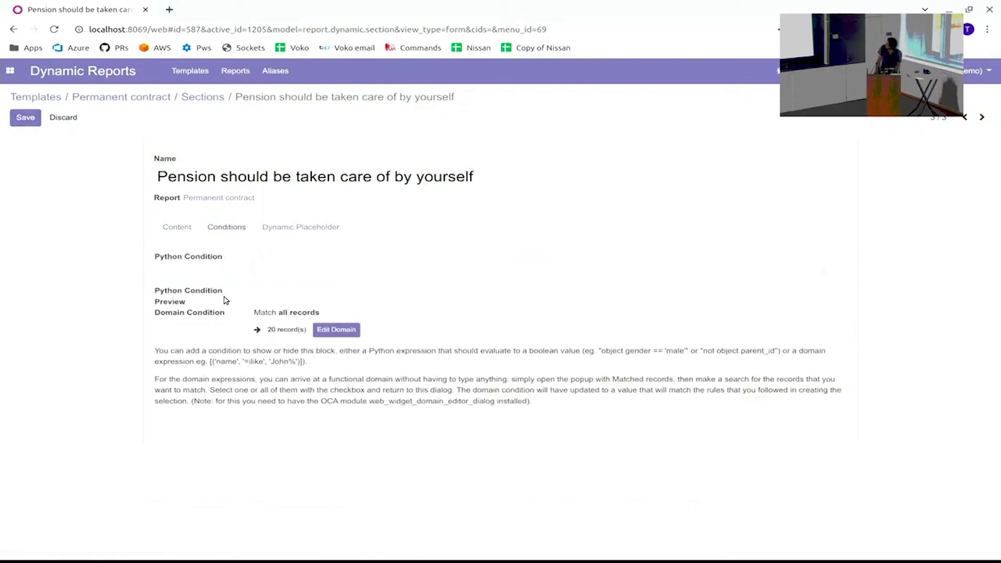
left_click(316, 329)
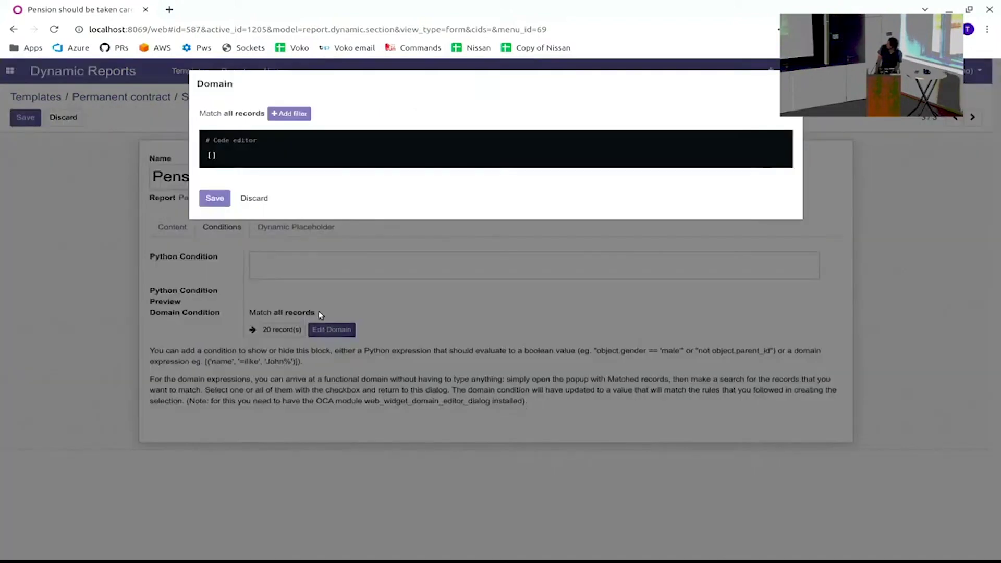
Step: Add a domain rule filtering on the Job Position field
left_click(290, 113)
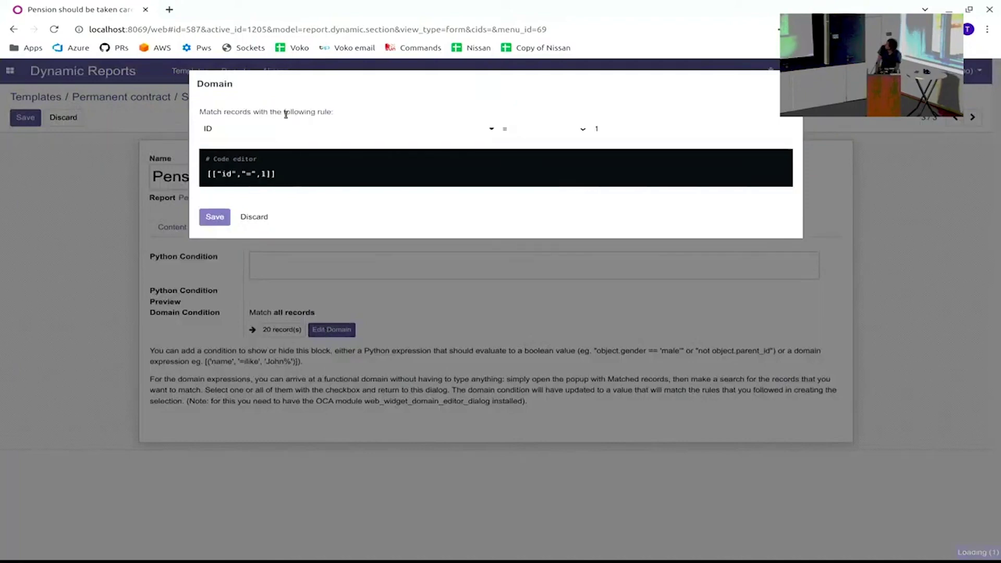
left_click(417, 131)
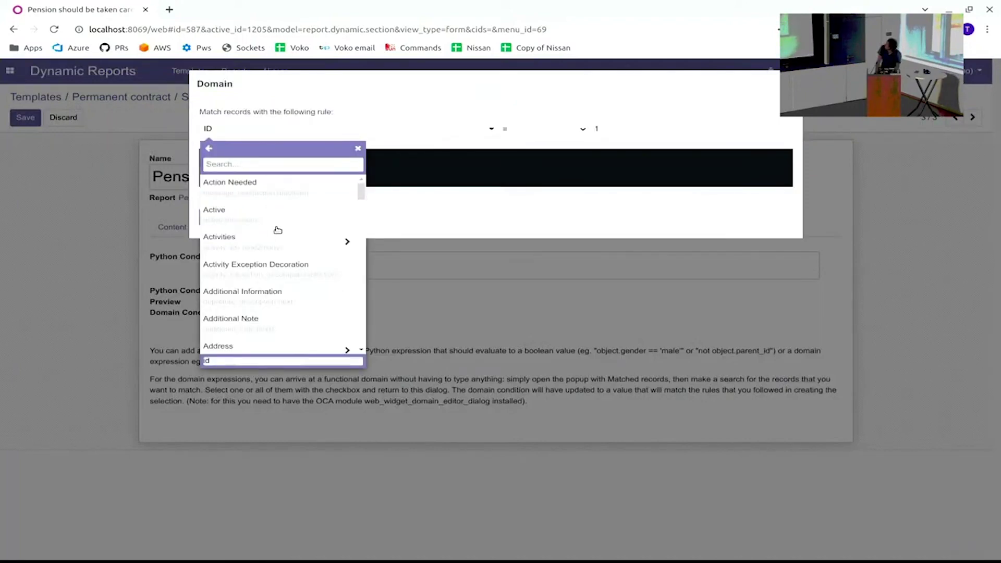
left_click_drag(360, 192, 357, 263)
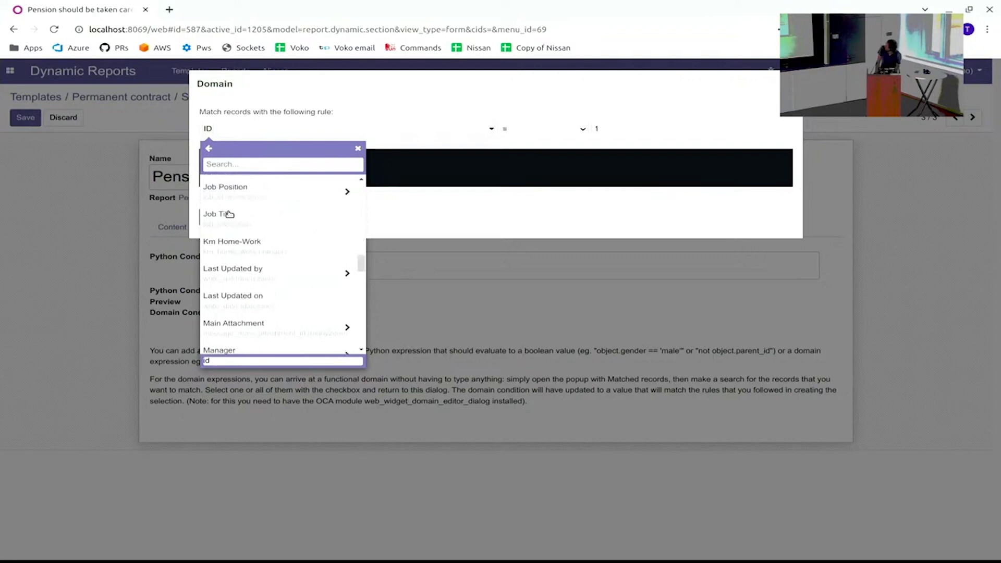
left_click(243, 192)
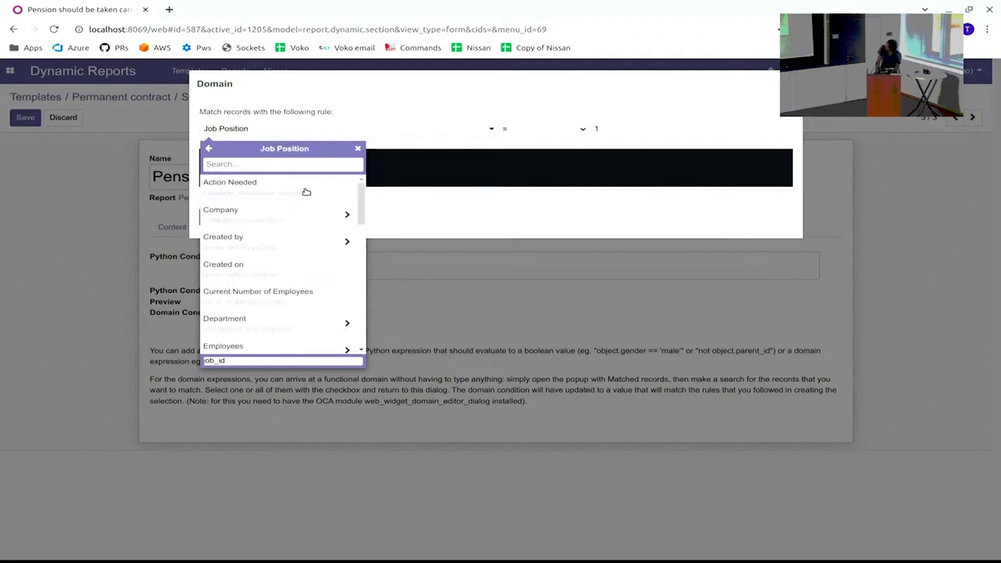
left_click(439, 174)
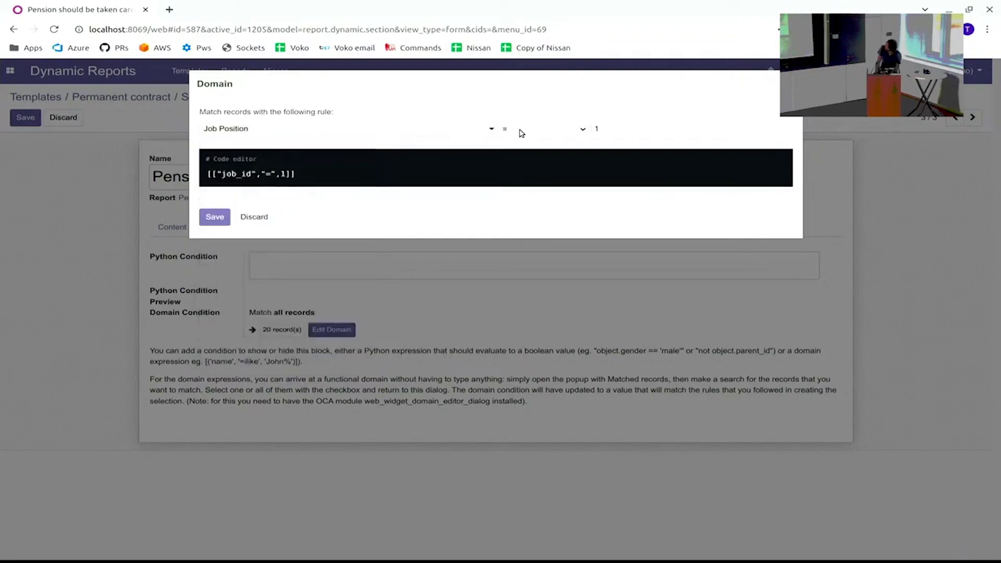
Step: Make the rule Job Position contains 'permanent' and apply the domain
left_click(521, 133)
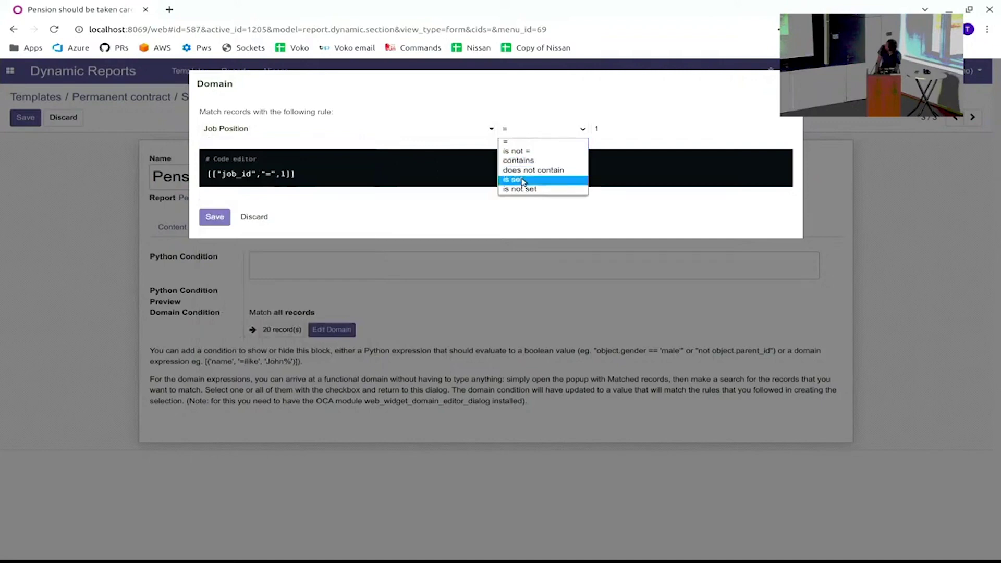
left_click(524, 142)
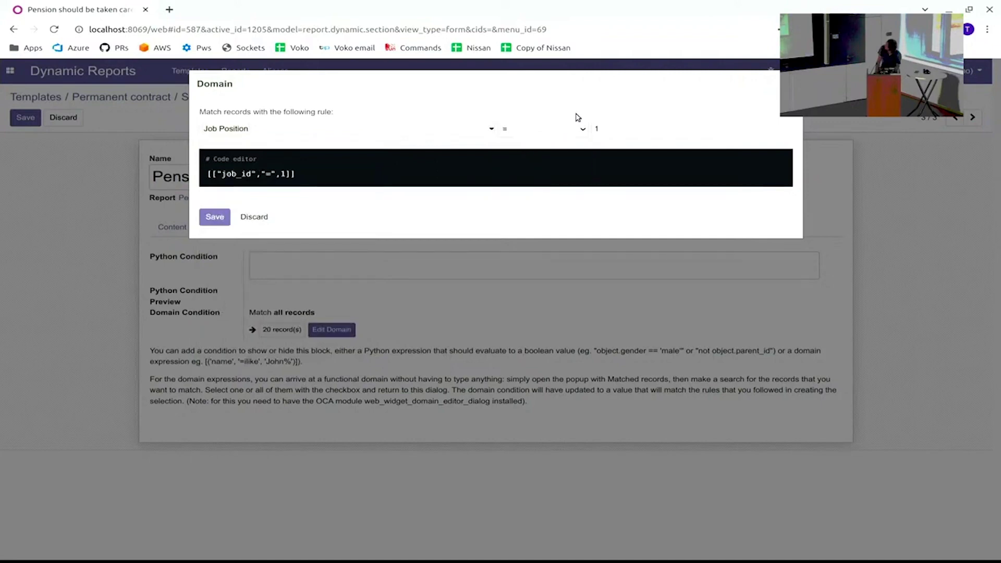
left_click(547, 132)
left_click(547, 160)
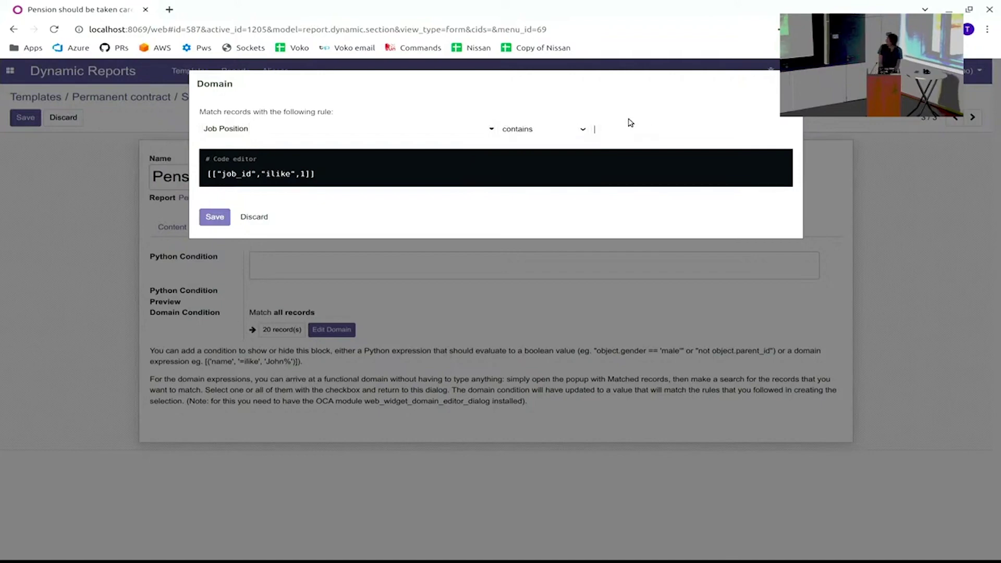
left_click(630, 123)
key("BackSpace")
type("permanan")
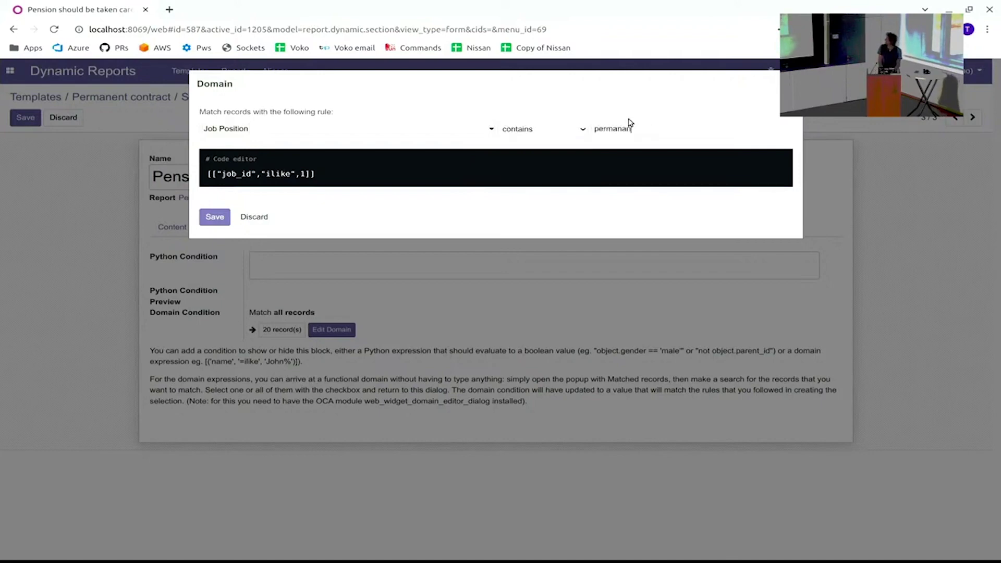
key("BackSpace")
key("BackSpace")
type("ent")
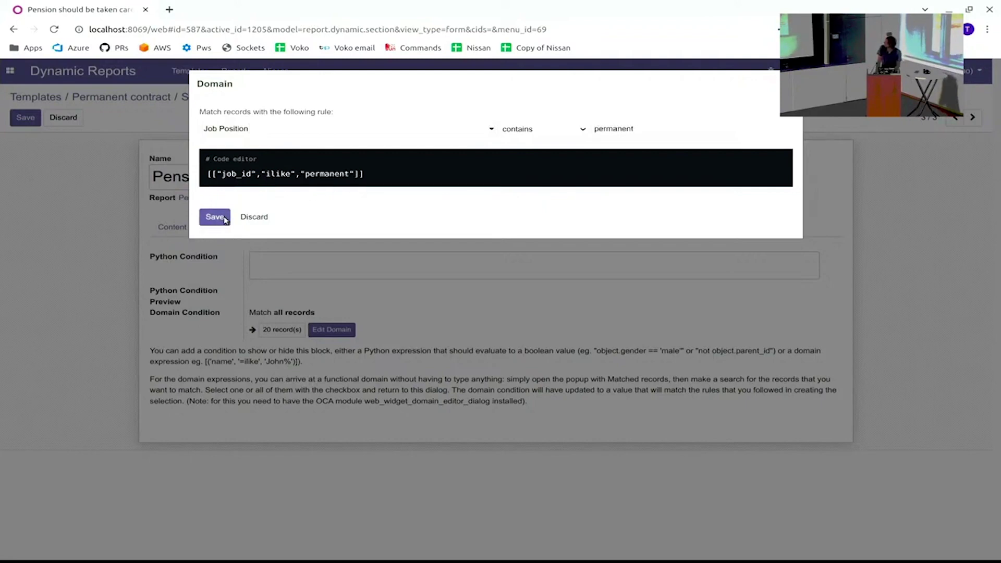
left_click(225, 219)
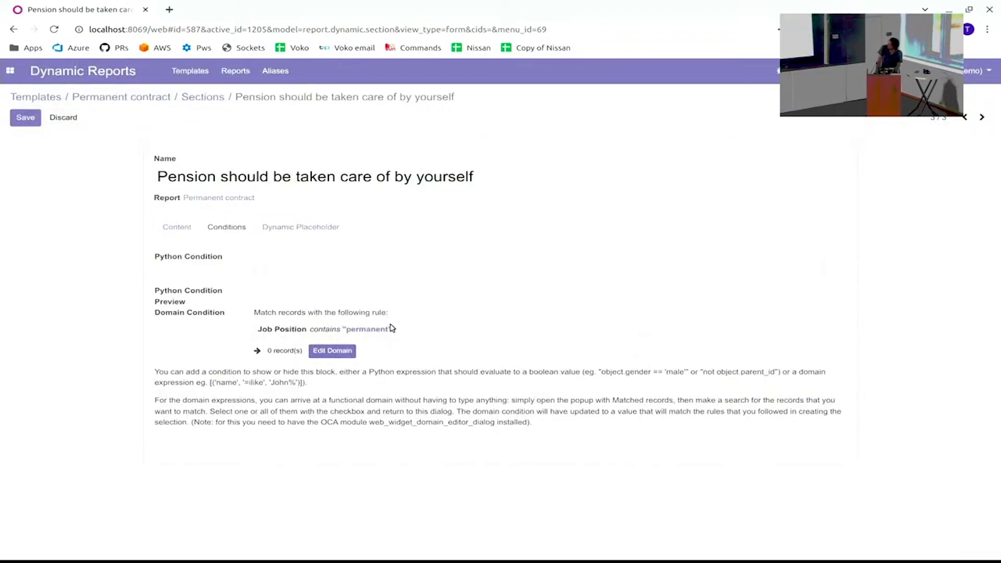
Step: Change the domain rule's field to Job Position > Status
left_click(343, 358)
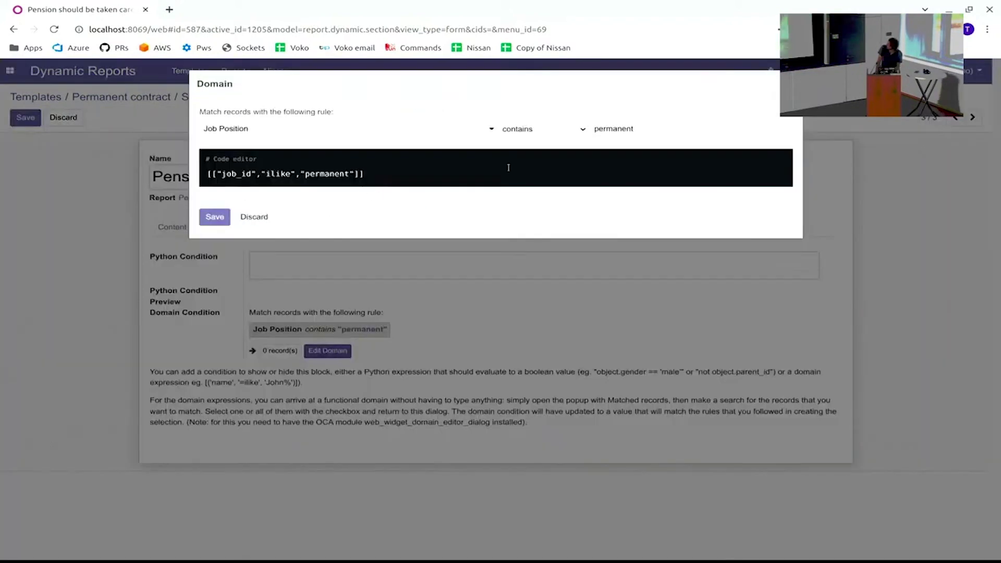
left_click(541, 130)
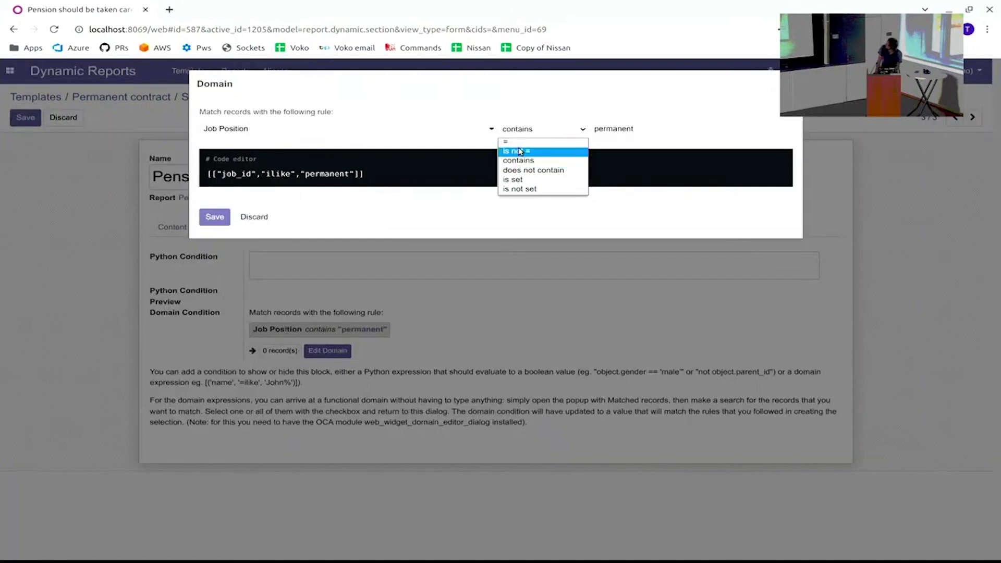
left_click(521, 142)
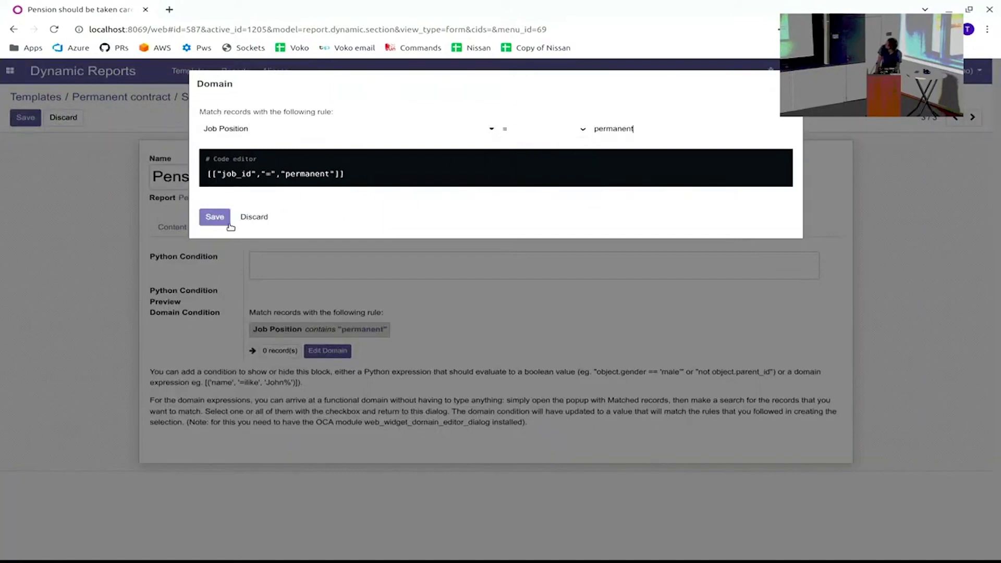
left_click(290, 132)
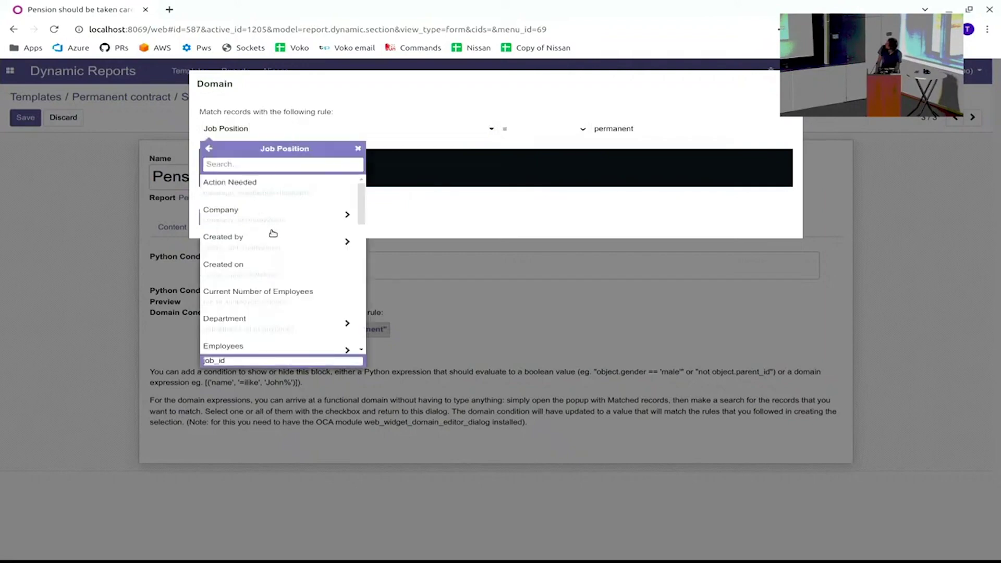
left_click_drag(361, 214, 363, 241)
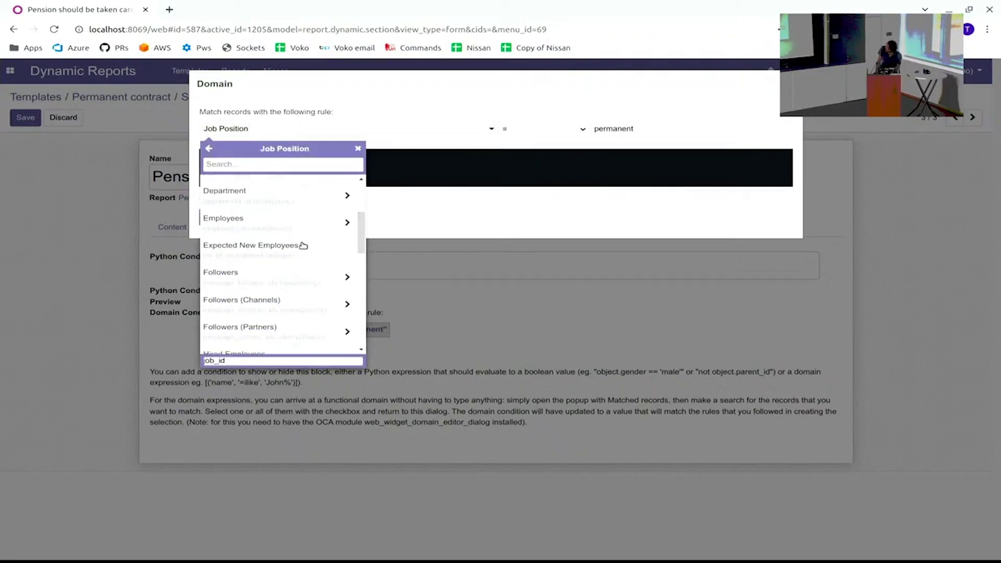
scroll(303, 245, "down", 3)
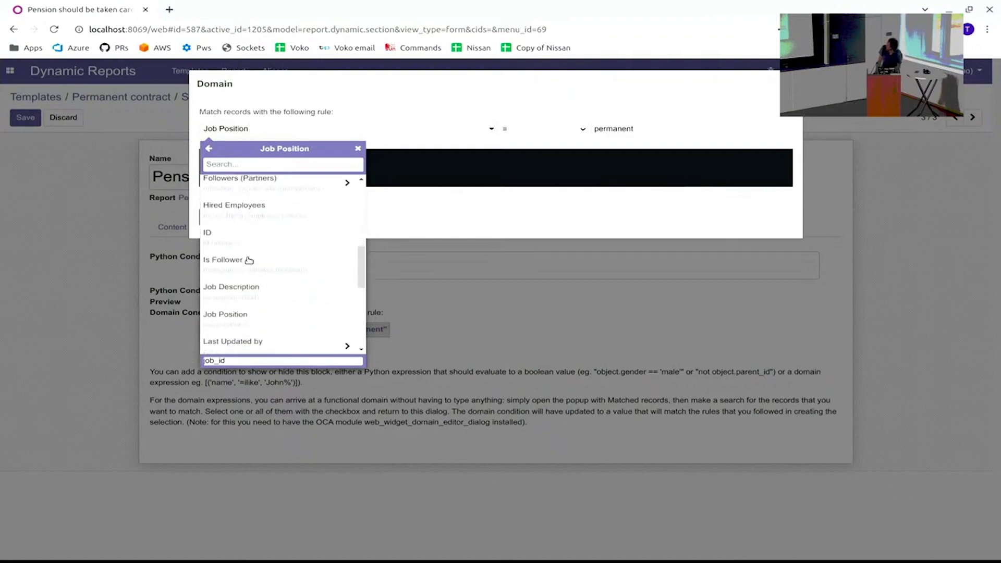
scroll(246, 294, "down", 3)
scroll(246, 294, "down", 3)
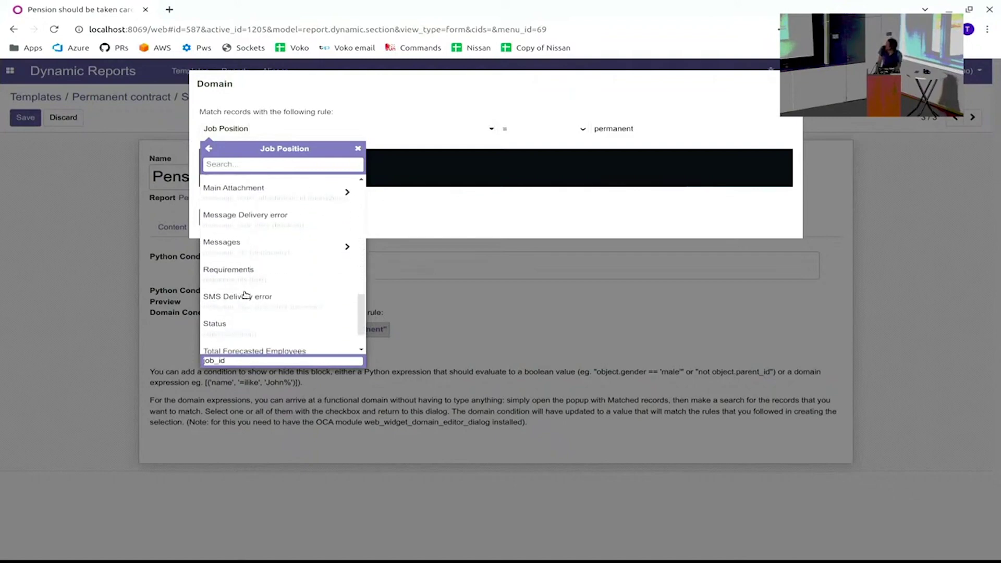
scroll(237, 331, "down", 2)
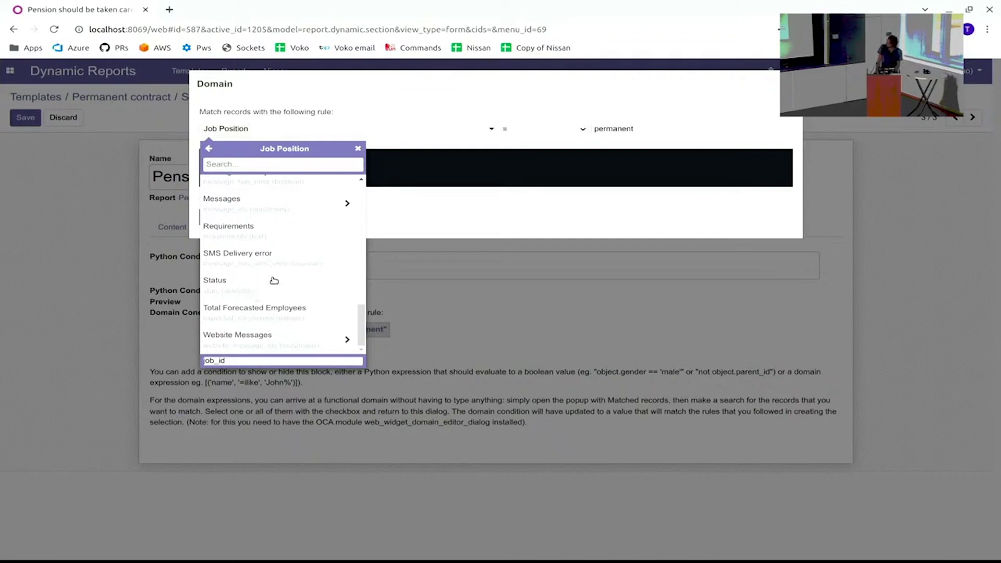
left_click(255, 295)
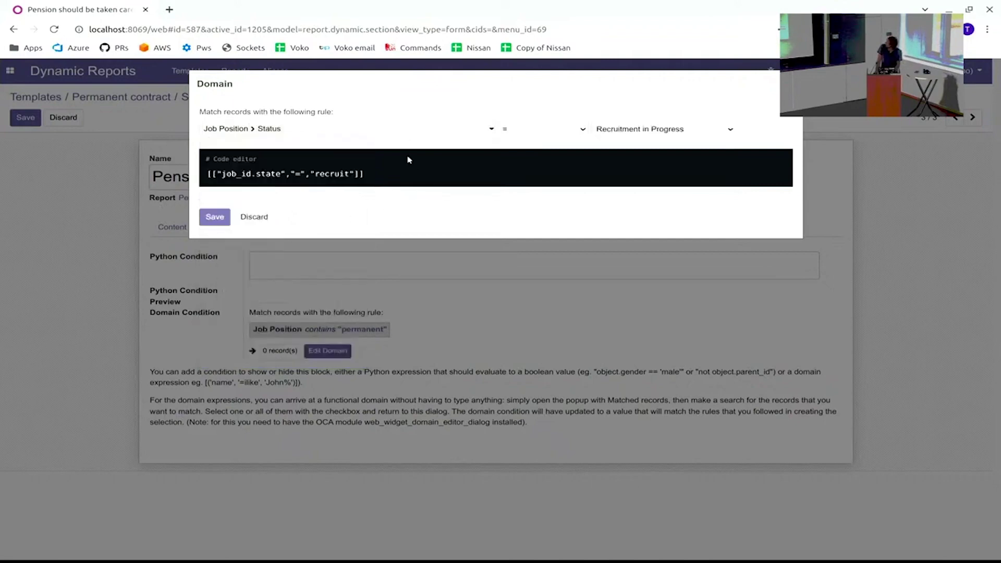
Step: Set the Status operator to 'is set', apply the domain, and save the section
left_click(524, 134)
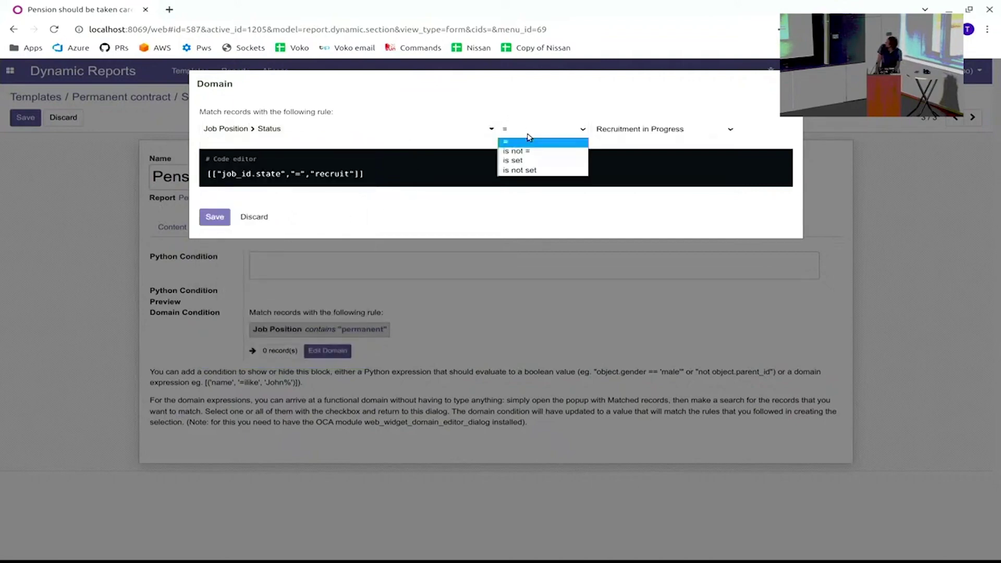
left_click(526, 161)
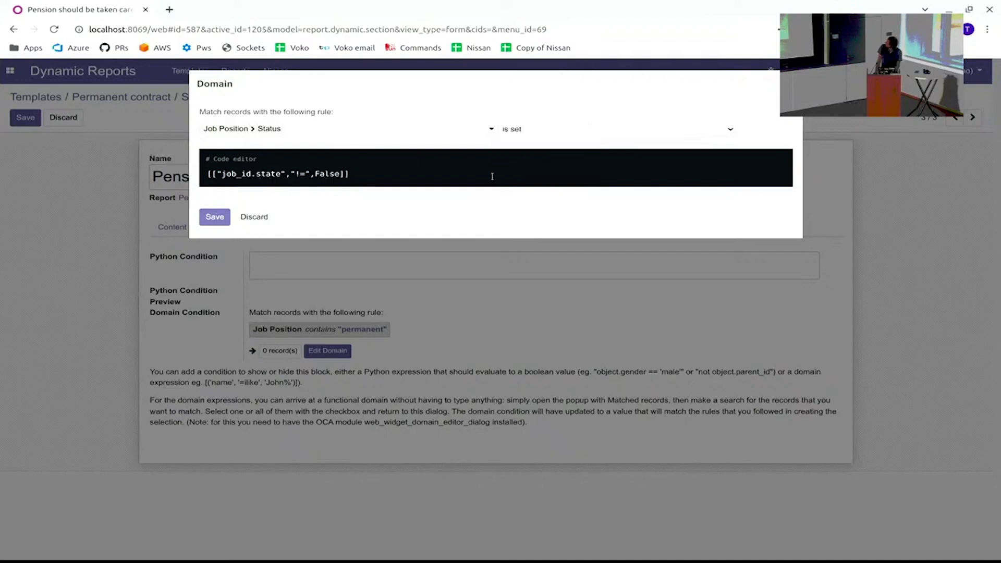
left_click(226, 219)
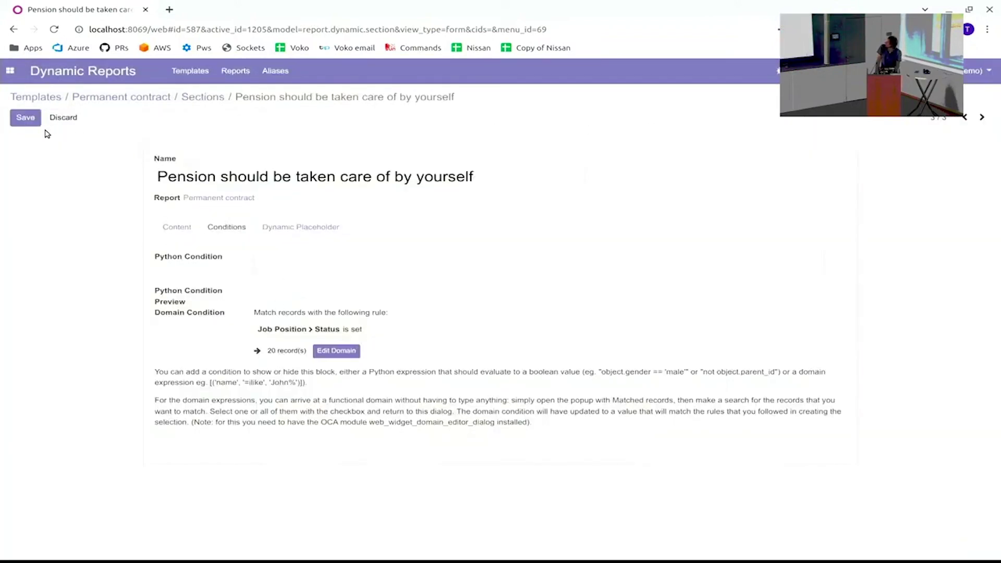
left_click(25, 117)
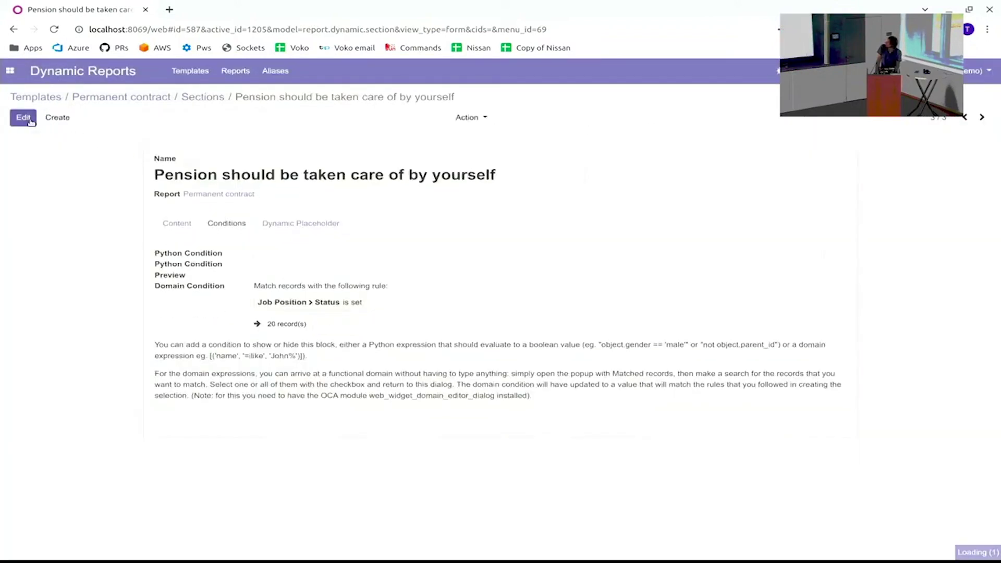
Step: Return to the Sections list and reopen 'Pension should be taken care of by yourself'
left_click(207, 97)
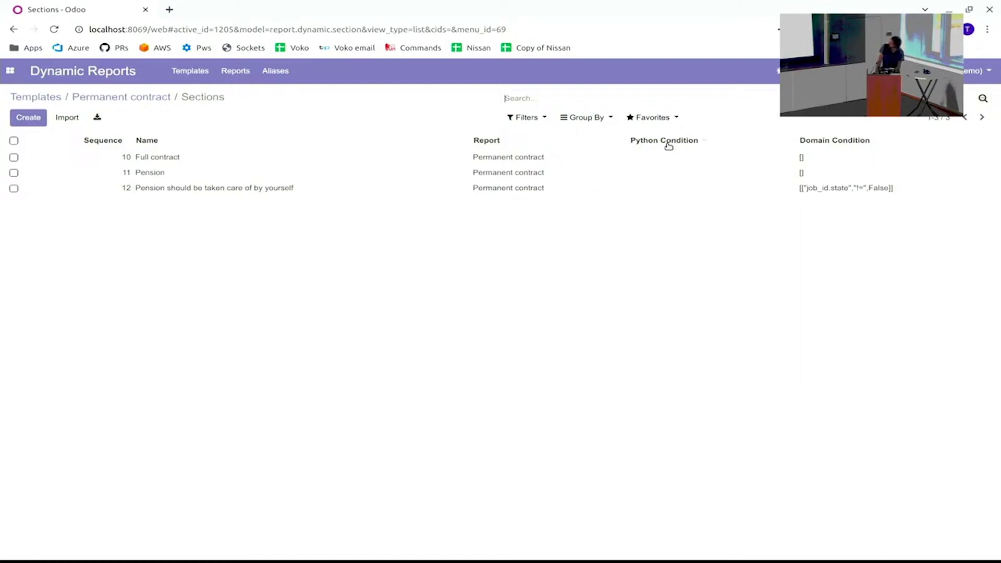
left_click(187, 189)
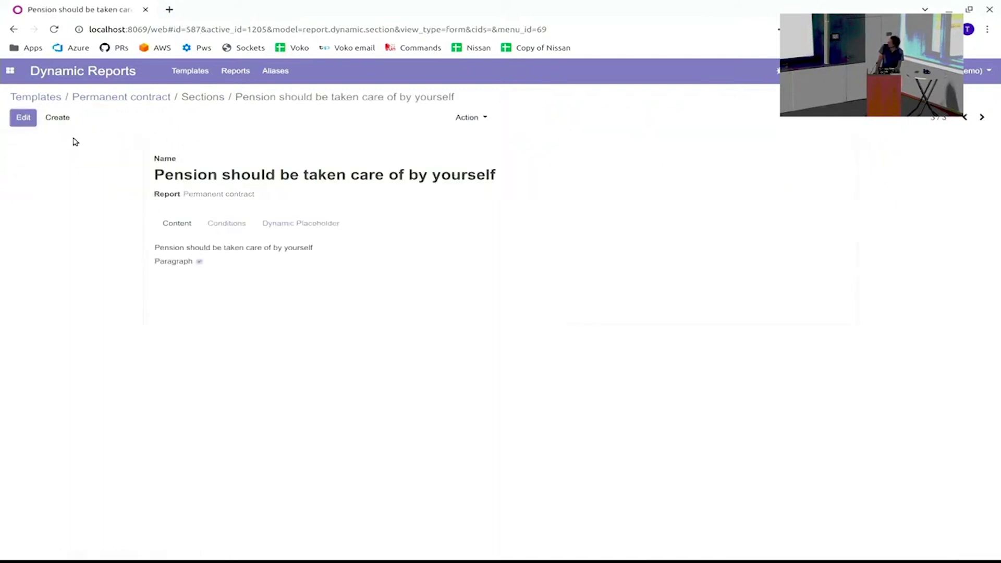
Step: Enter the Python condition object.name == "Something" on the section's Conditions tab
left_click(23, 118)
left_click(215, 225)
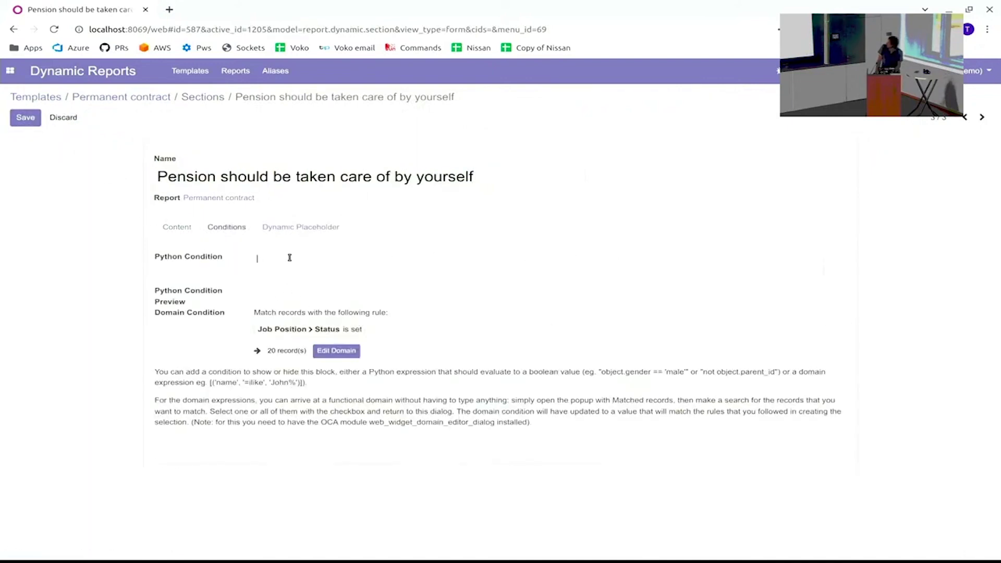
left_click(306, 228)
left_click(234, 229)
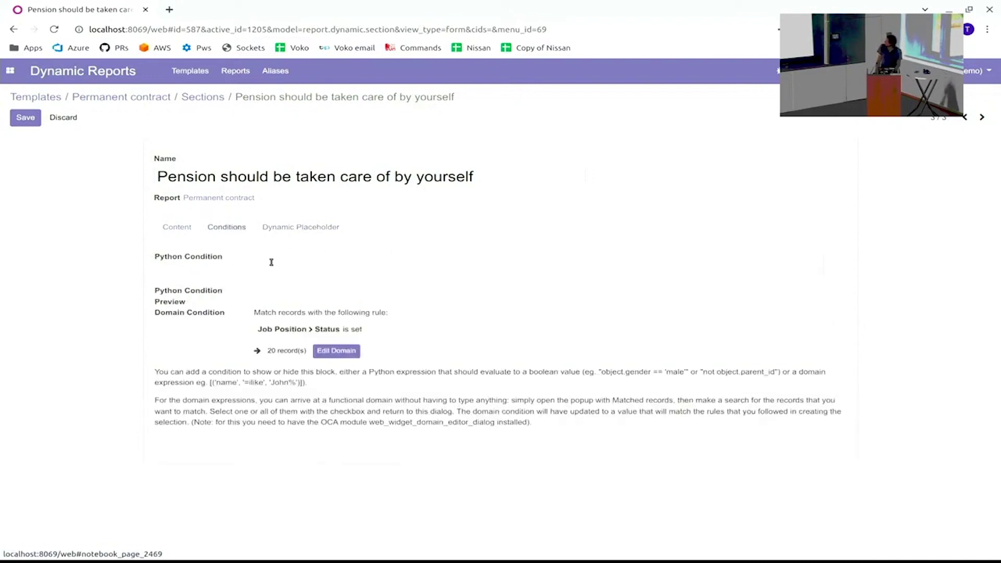
left_click(275, 268)
type("ddfdkkh")
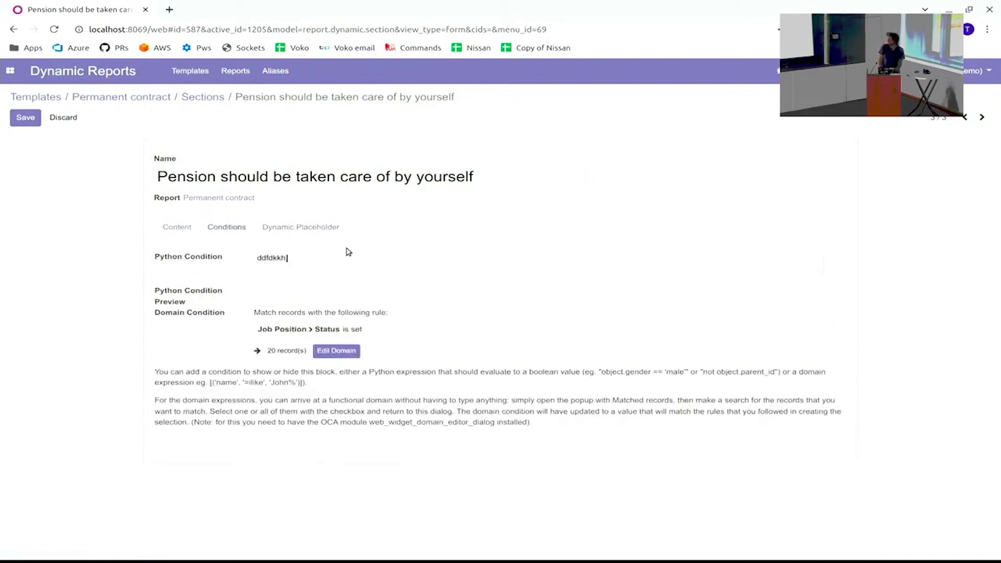
key("ctrl+a")
type("obje")
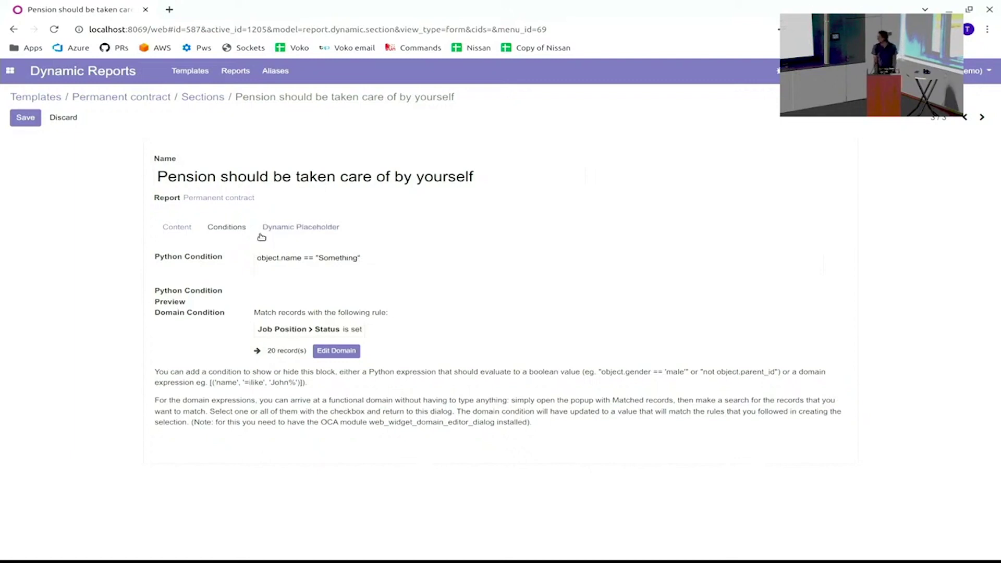
Step: Build a placeholder from the Active (hr.employee) field and select its ${object.active or ''} expression
left_click(288, 232)
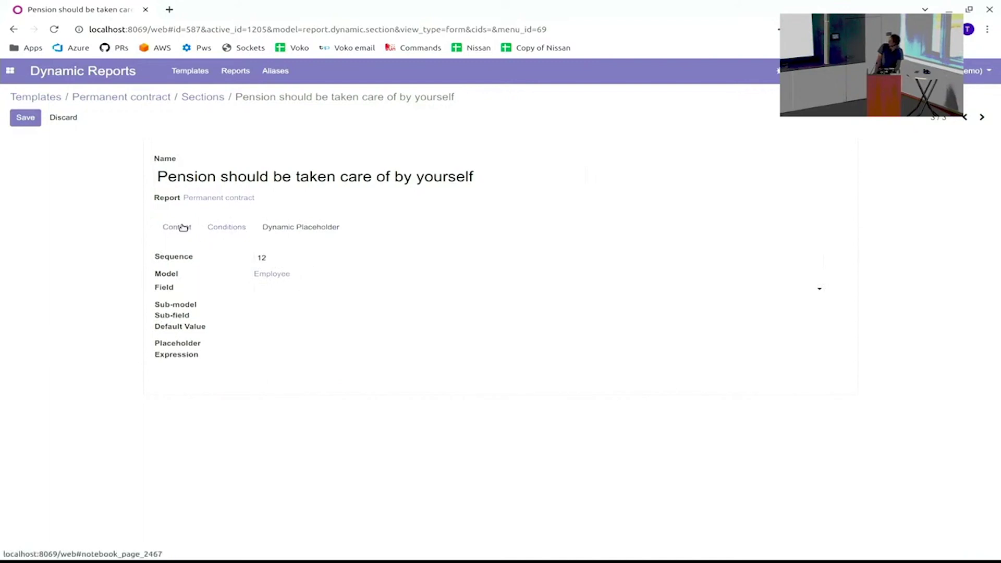
left_click(285, 295)
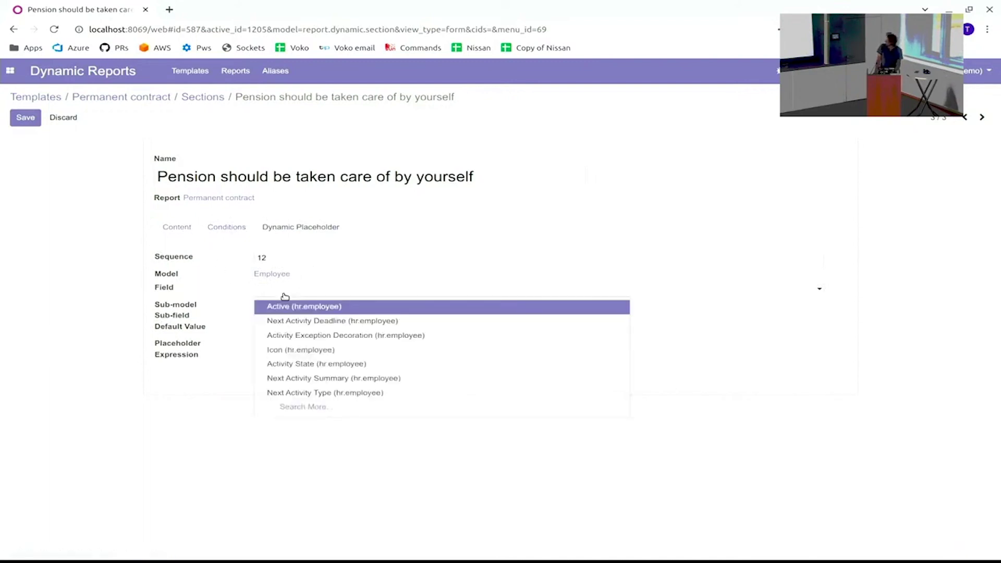
left_click(317, 307)
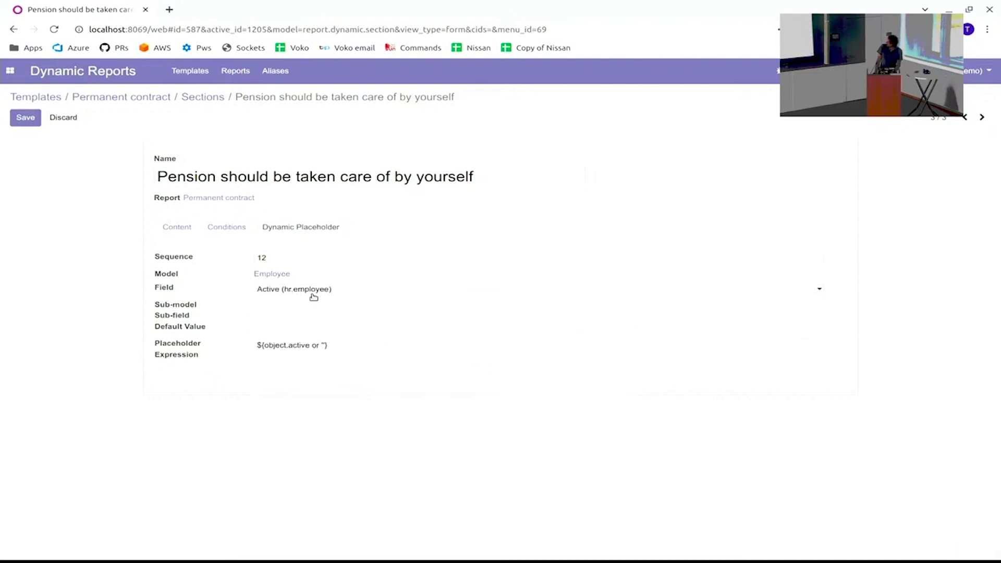
triple_click(377, 352)
key("ctrl+c")
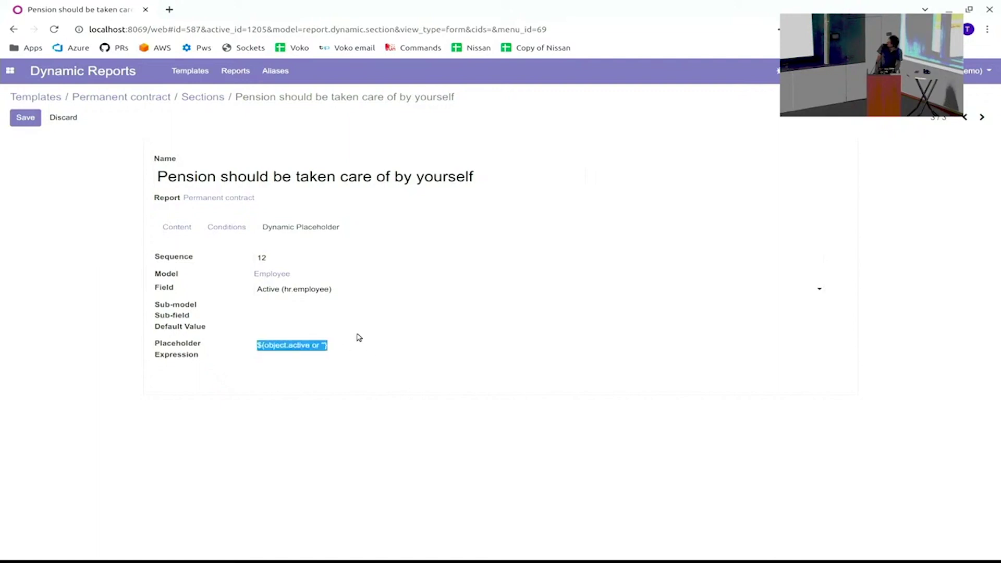
Step: Add the line 'This person is active: ${object.active or ''}' to the content and save
left_click(175, 229)
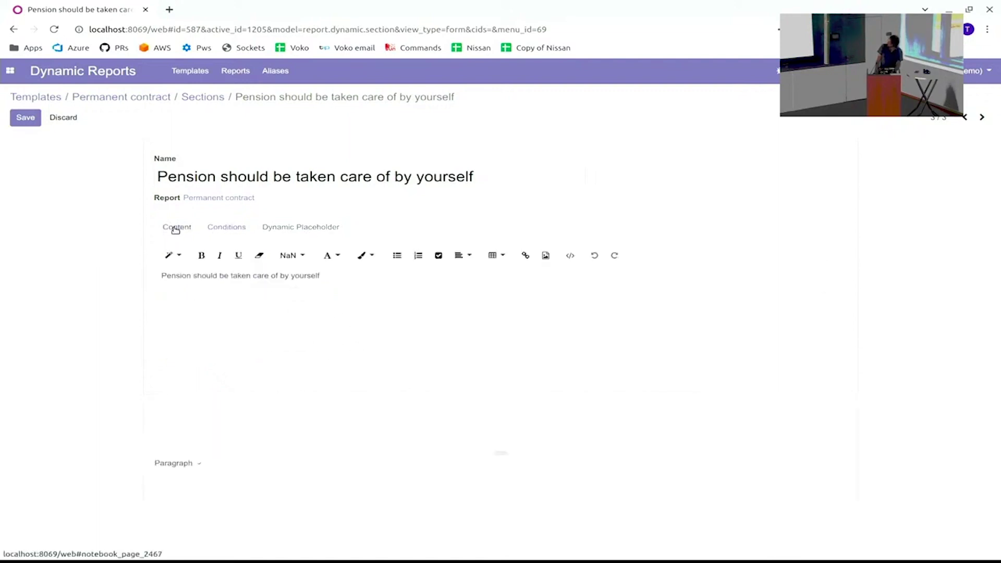
left_click(389, 282)
key("ctrl+v")
type("This person")
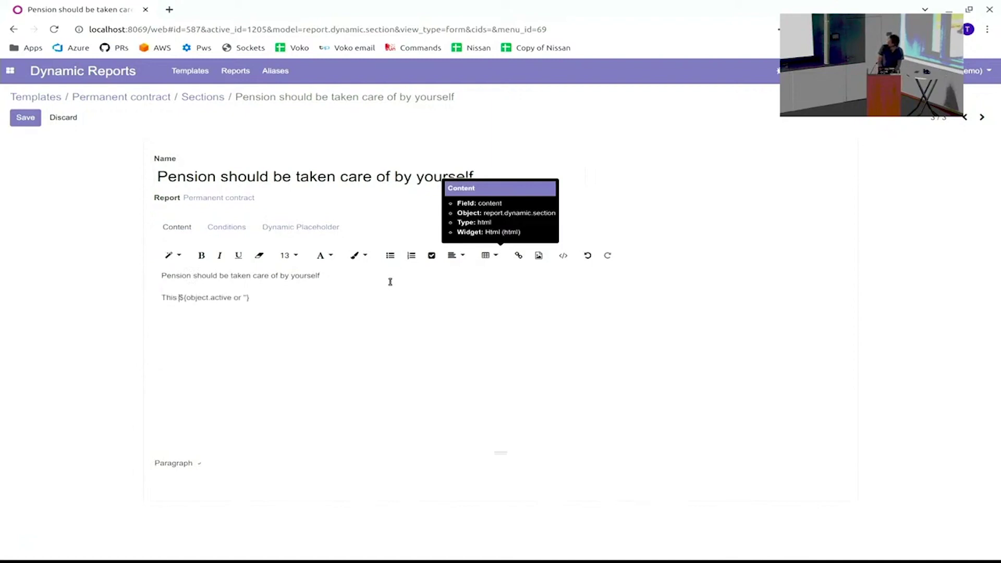
type(" is active:")
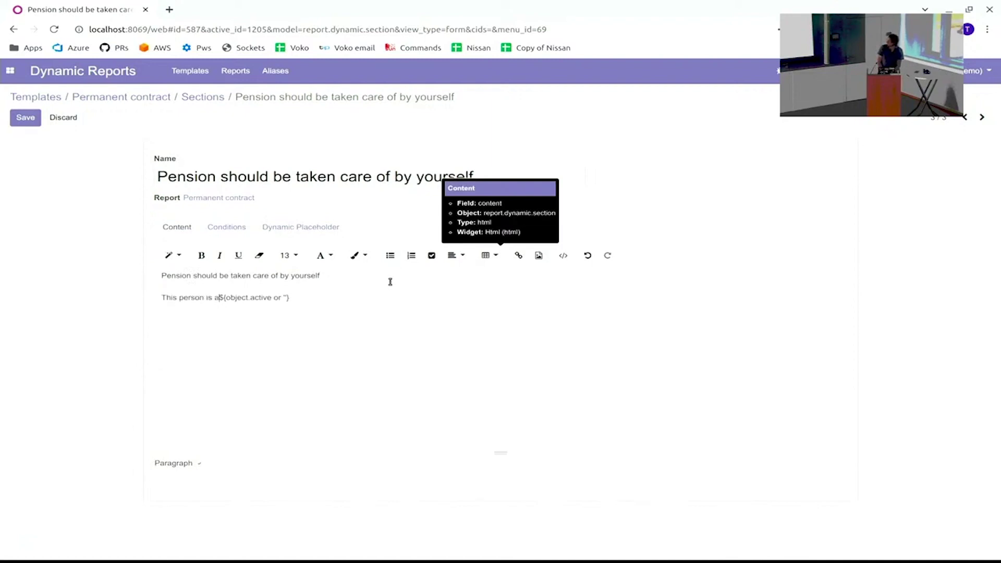
key("ctrl+Home")
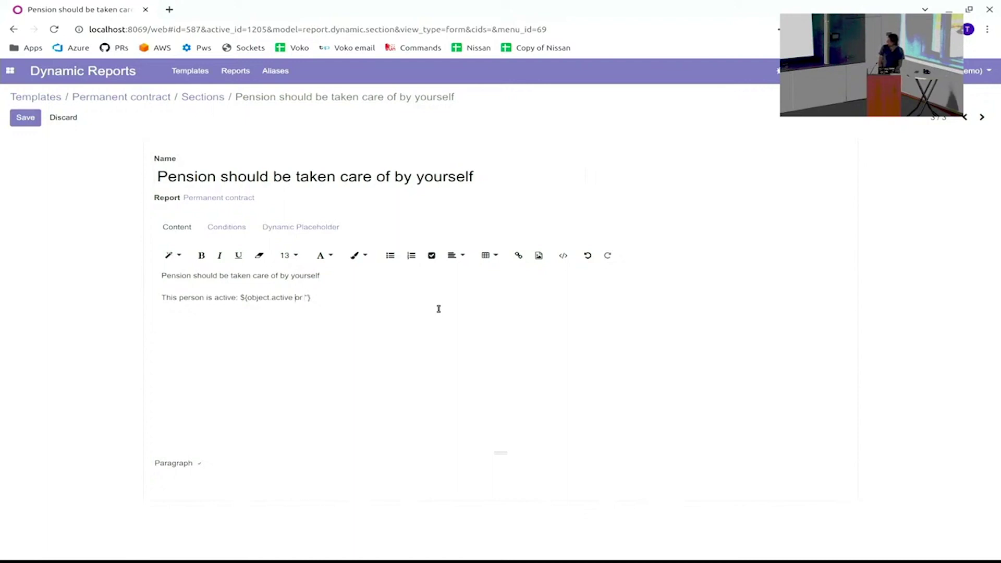
left_click(41, 119)
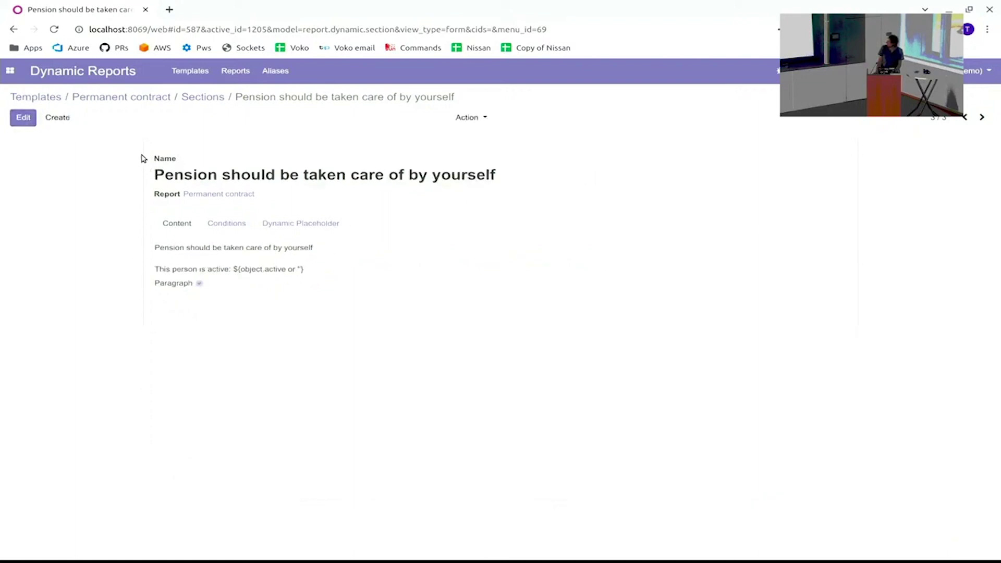
Step: Start a 'Name of the person:' line and choose Display Name (hr.employee) as the dynamic placeholder
left_click(24, 118)
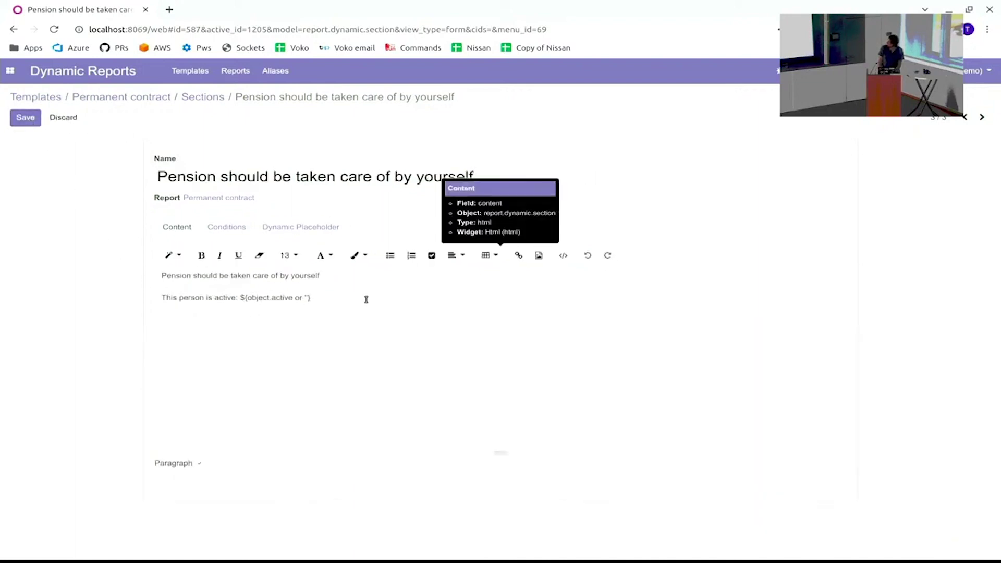
type("ame of the person:")
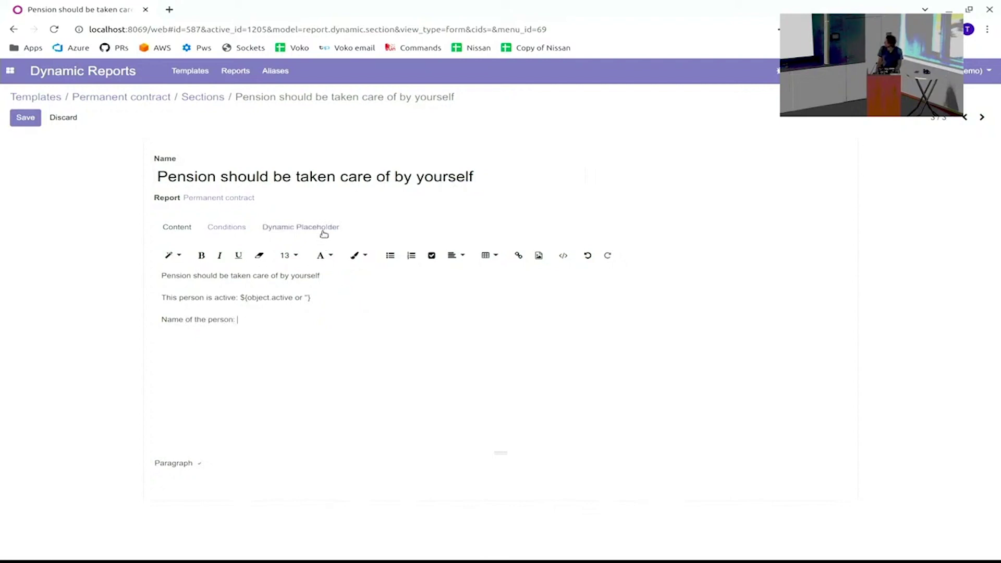
left_click(320, 228)
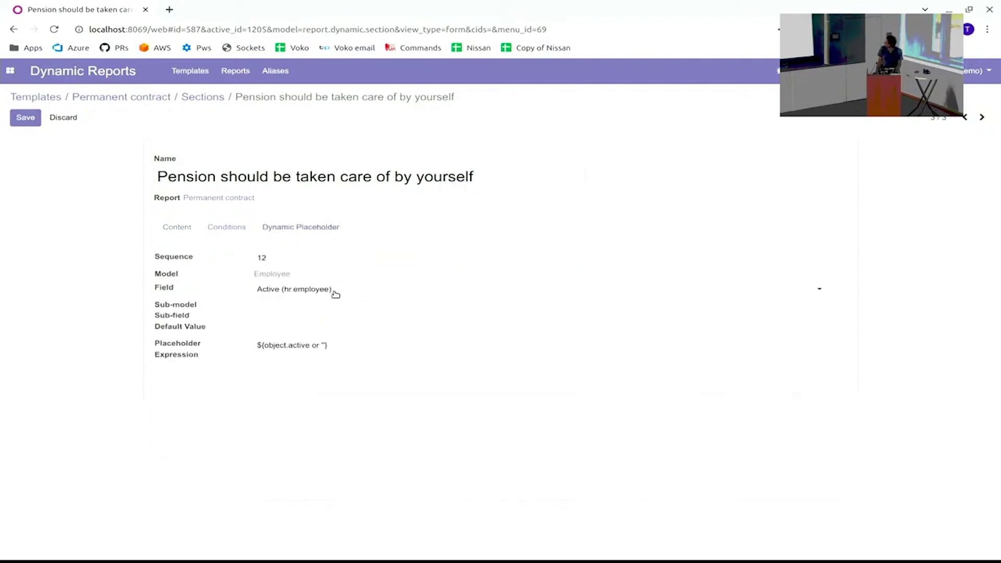
left_click(341, 291)
type("display")
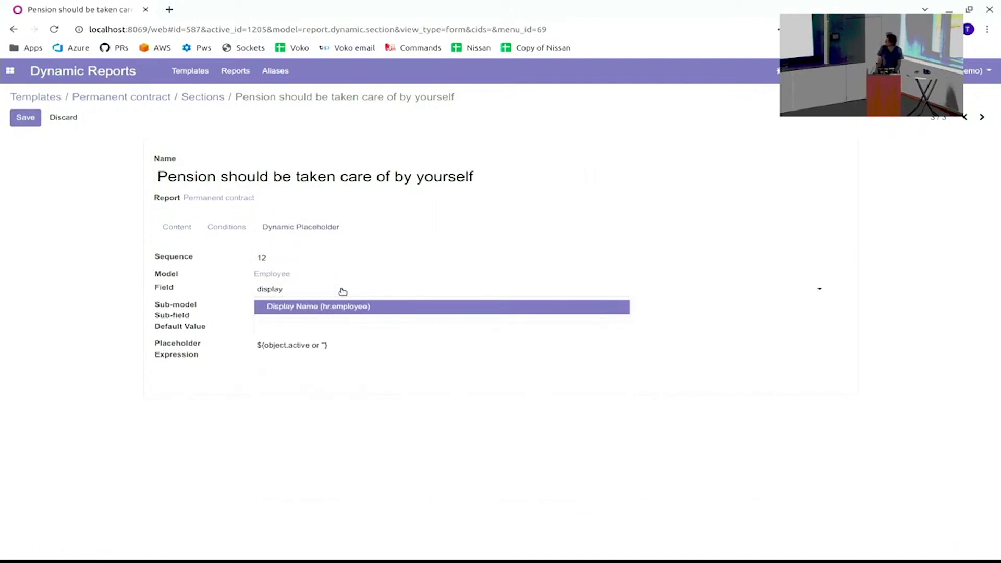
left_click(316, 306)
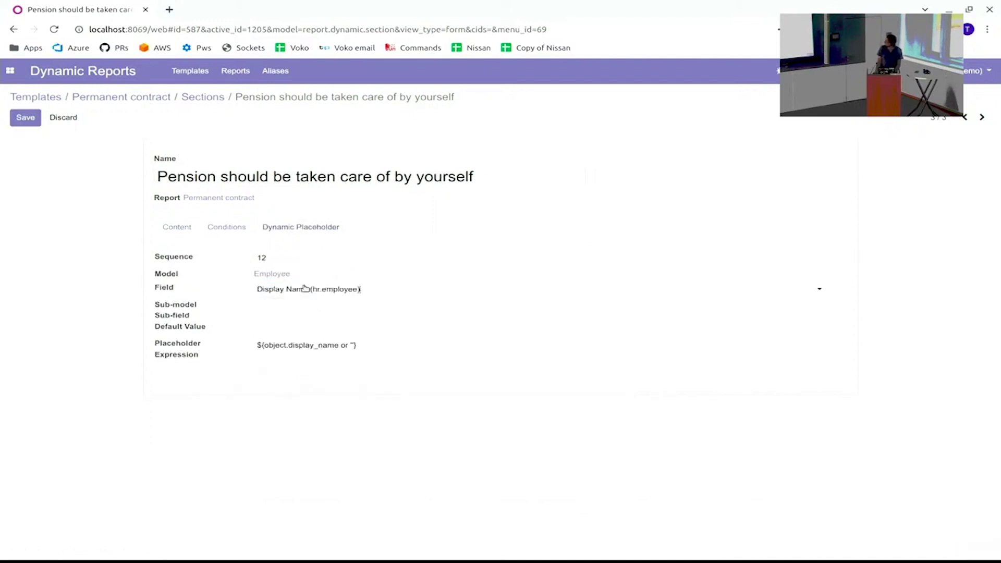
Step: Paste ${object.display_name or ''} after 'Name of the person:' and save the section
triple_click(290, 349)
key("ctrl+c")
left_click(189, 232)
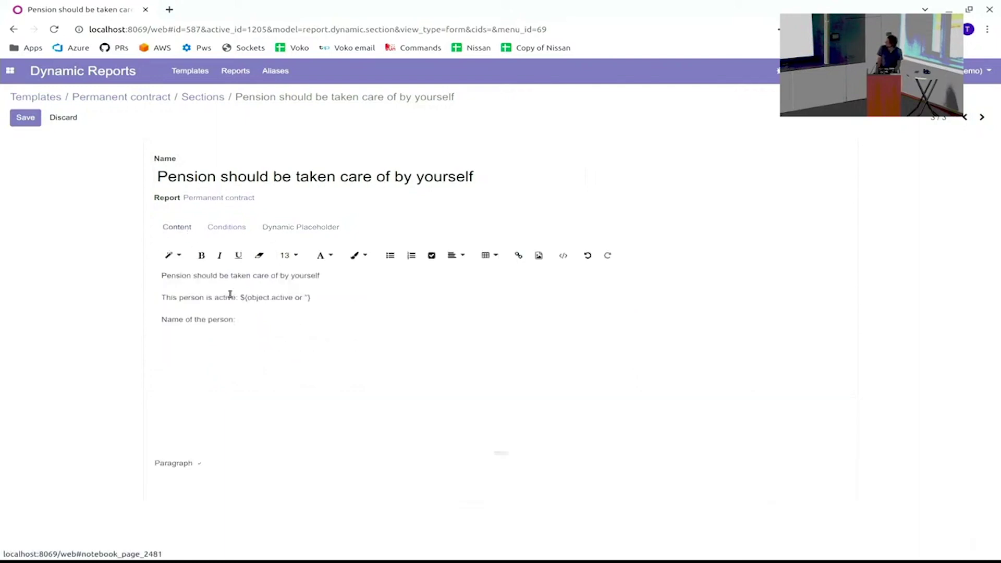
left_click(268, 325)
key("ctrl+v")
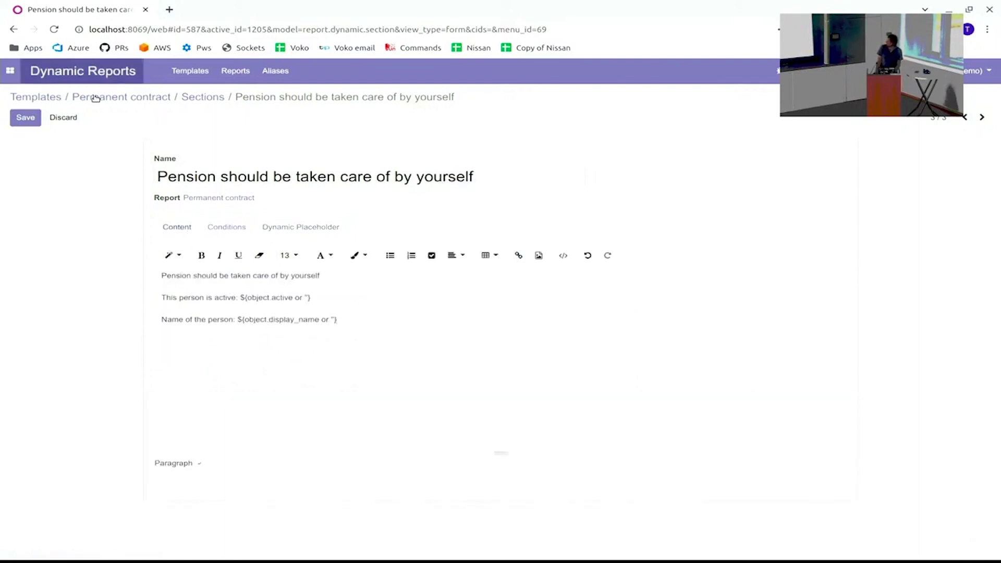
left_click(29, 123)
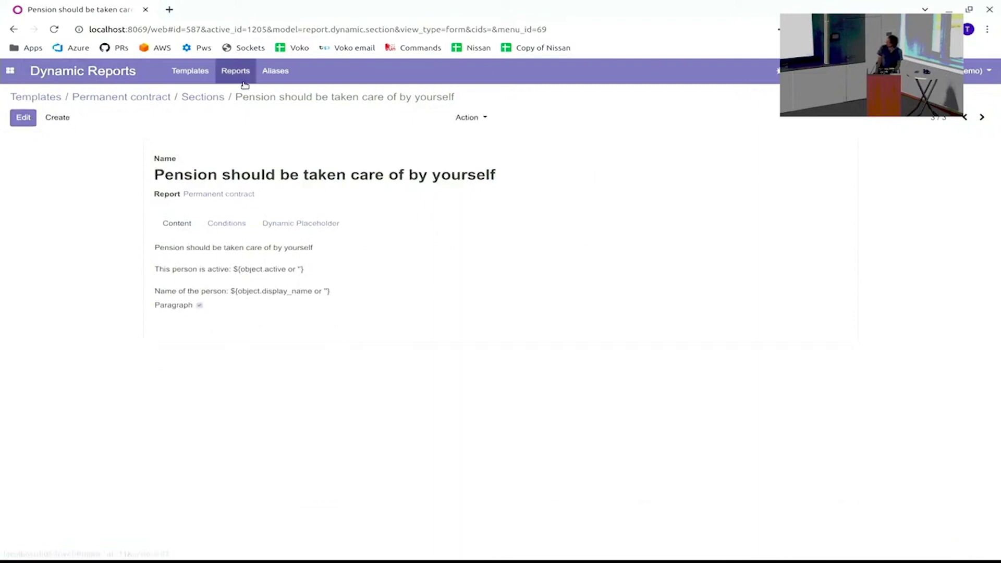
Step: Preview the rendered Permanent contract report and return to its template
left_click(193, 99)
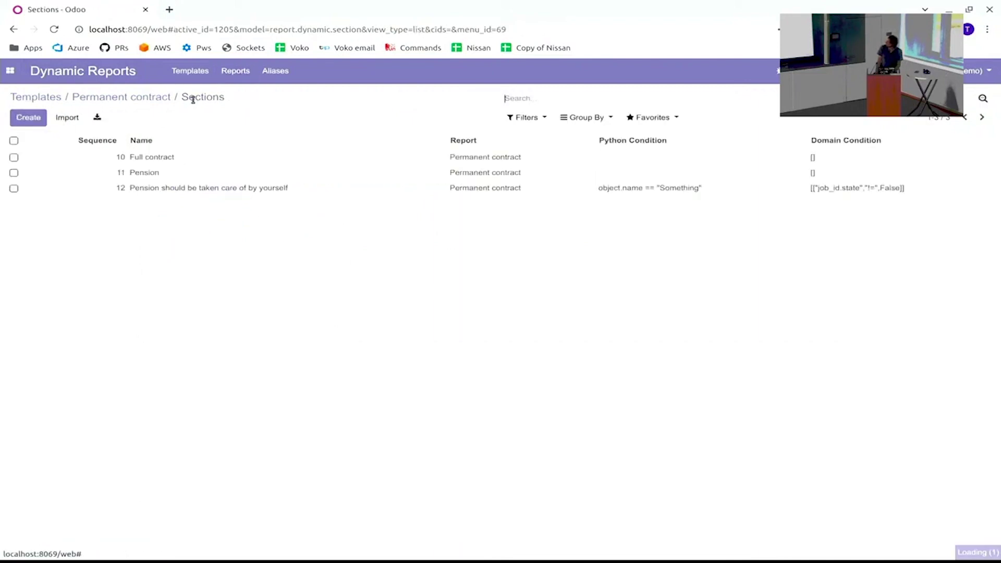
left_click(145, 99)
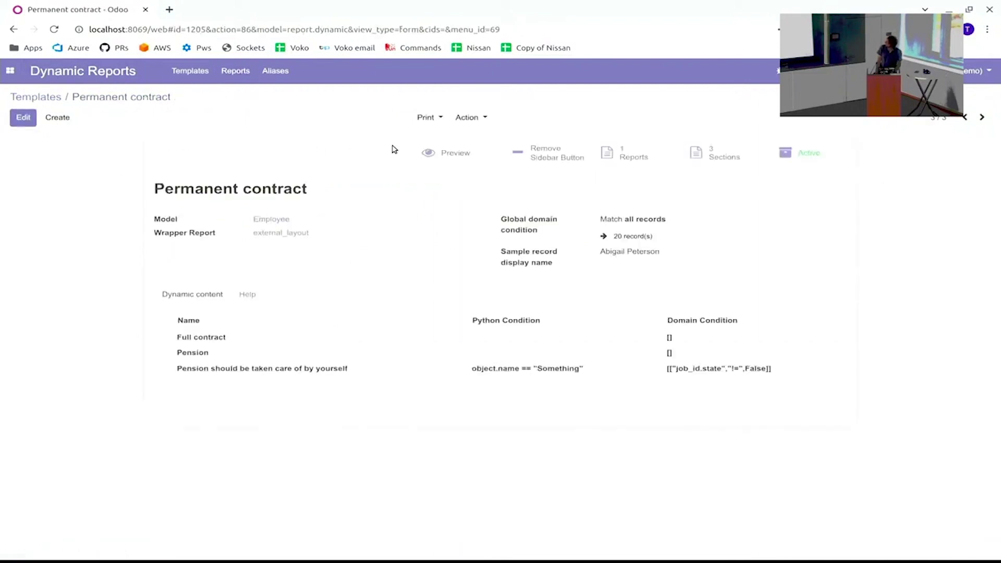
left_click(445, 152)
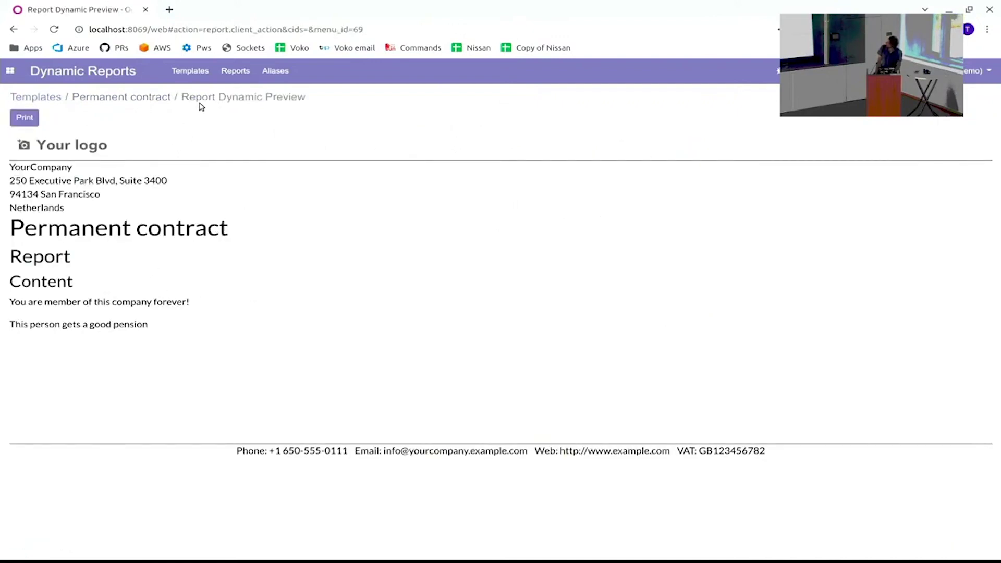
left_click(147, 100)
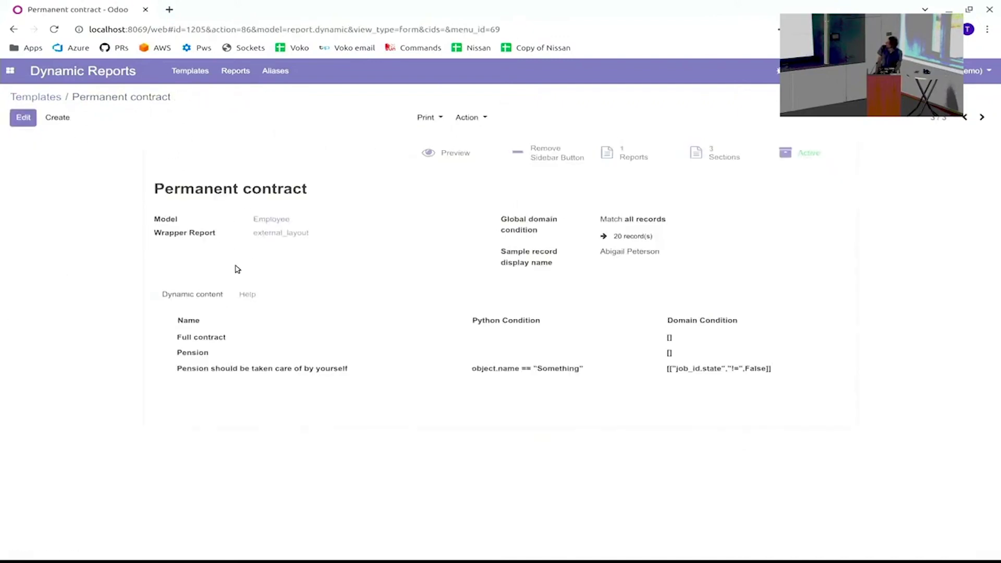
Step: Reopen the 'Pension should be taken care of by yourself' section in edit mode and view its conditions
left_click(284, 369)
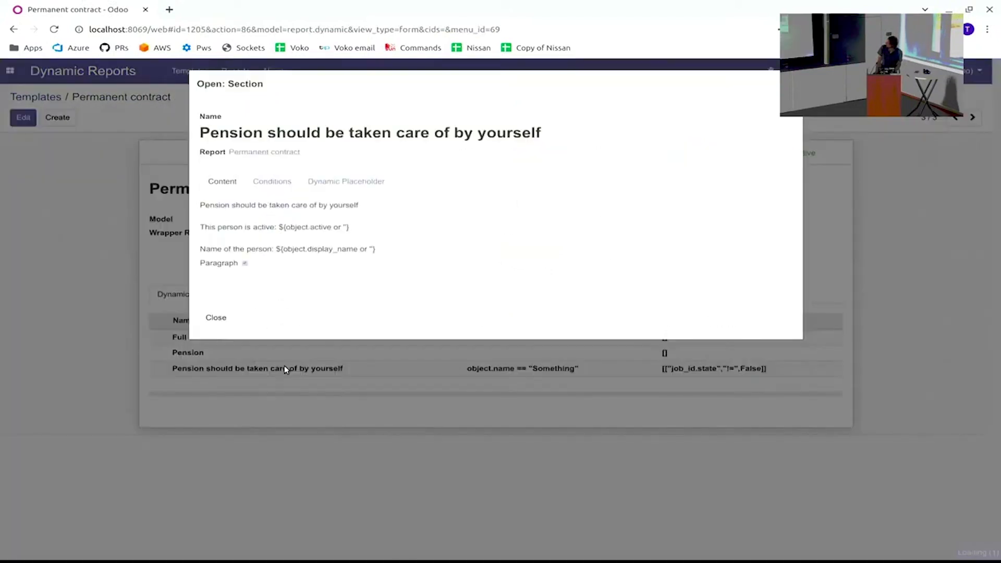
left_click(215, 318)
left_click(25, 120)
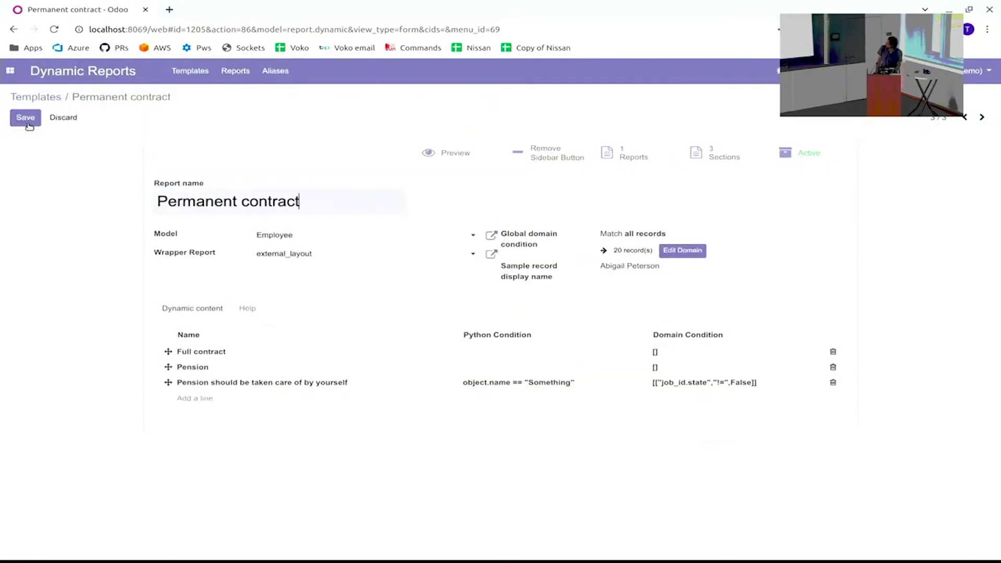
left_click(402, 384)
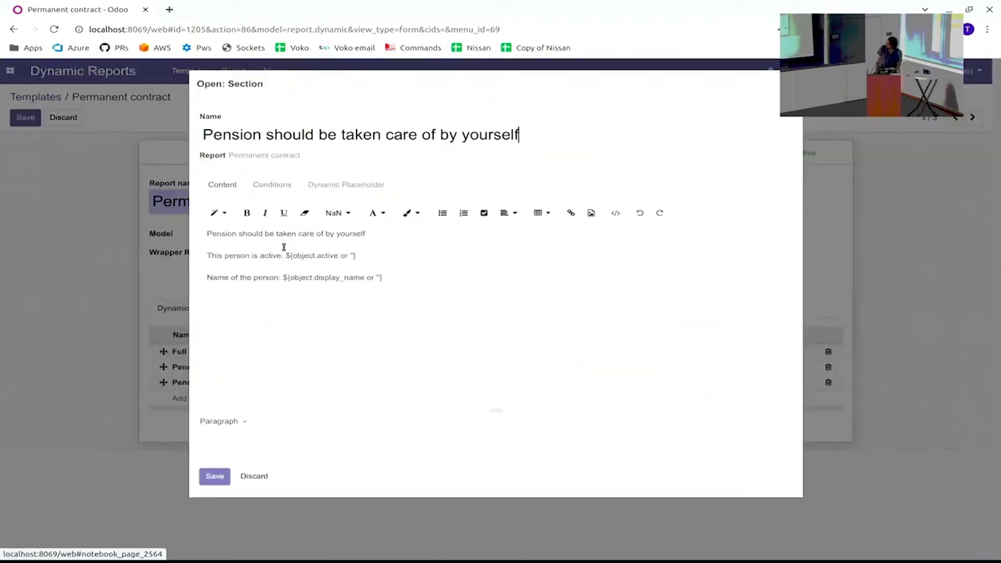
left_click(269, 184)
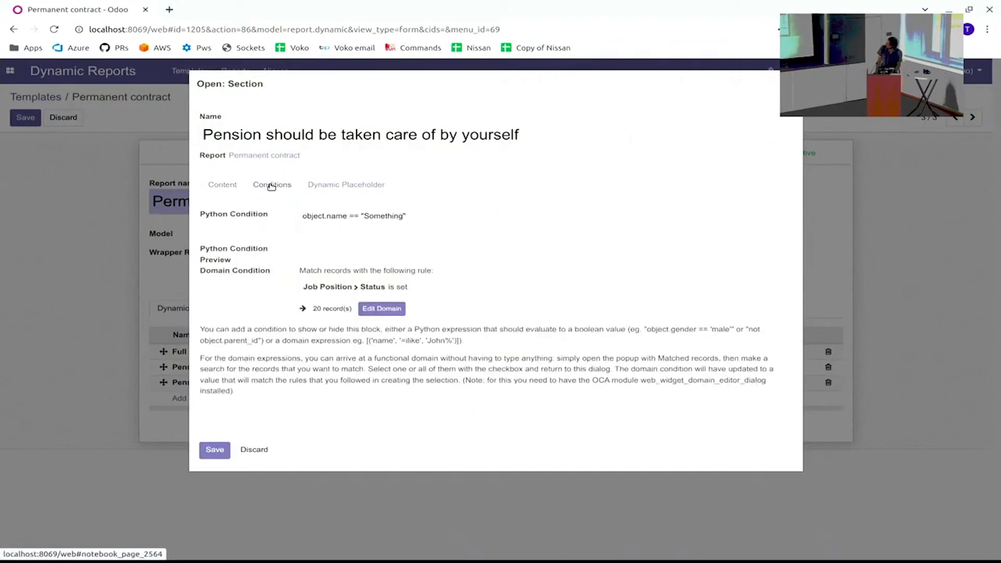
Step: Delete the section's Python condition, keeping only the domain, and save the template
triple_click(414, 217)
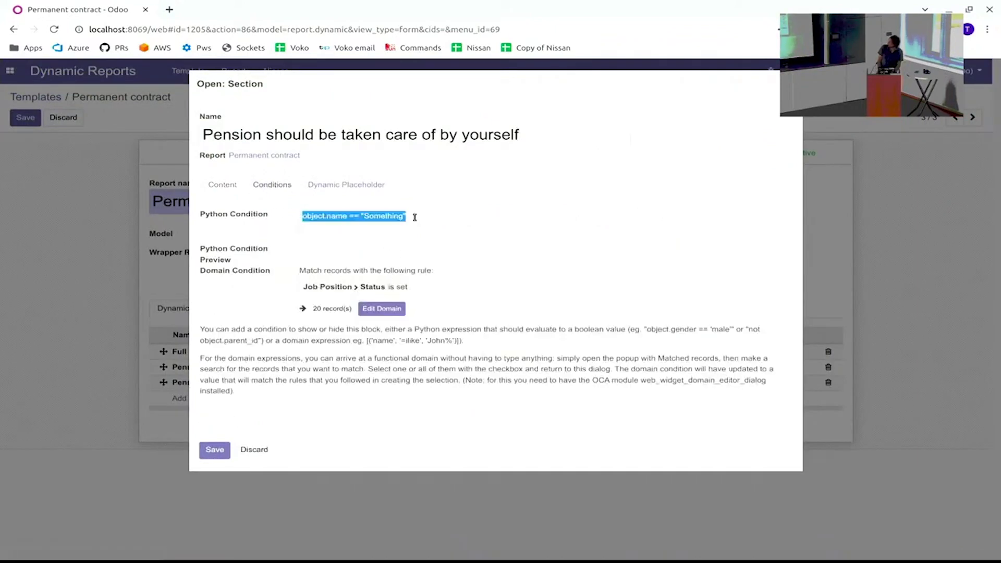
key("BackSpace")
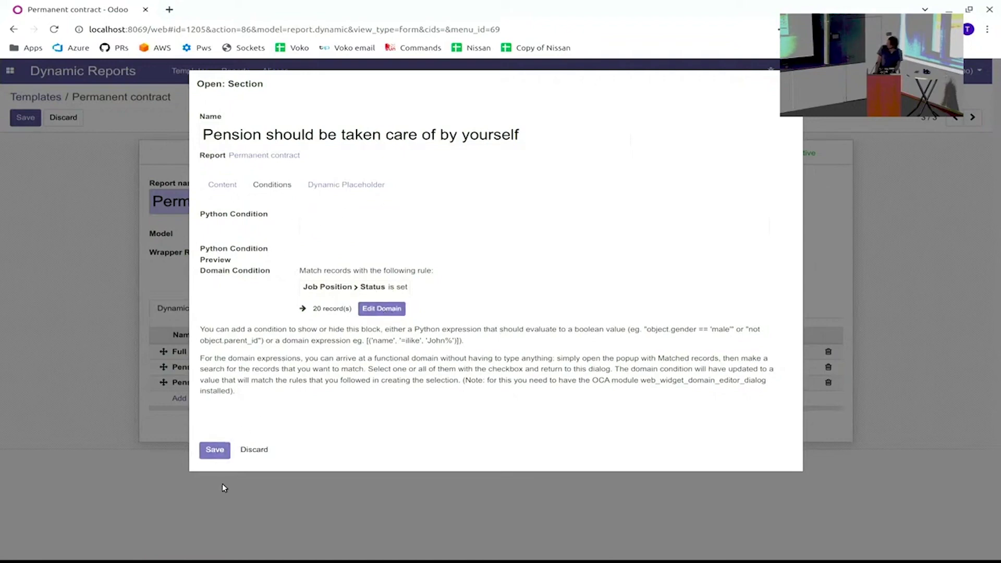
left_click(223, 450)
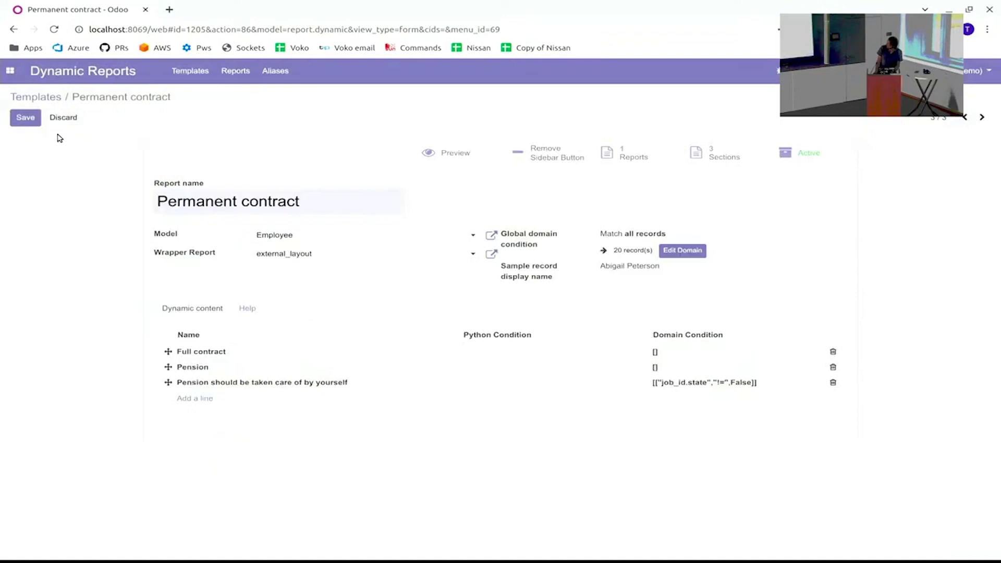
left_click(31, 124)
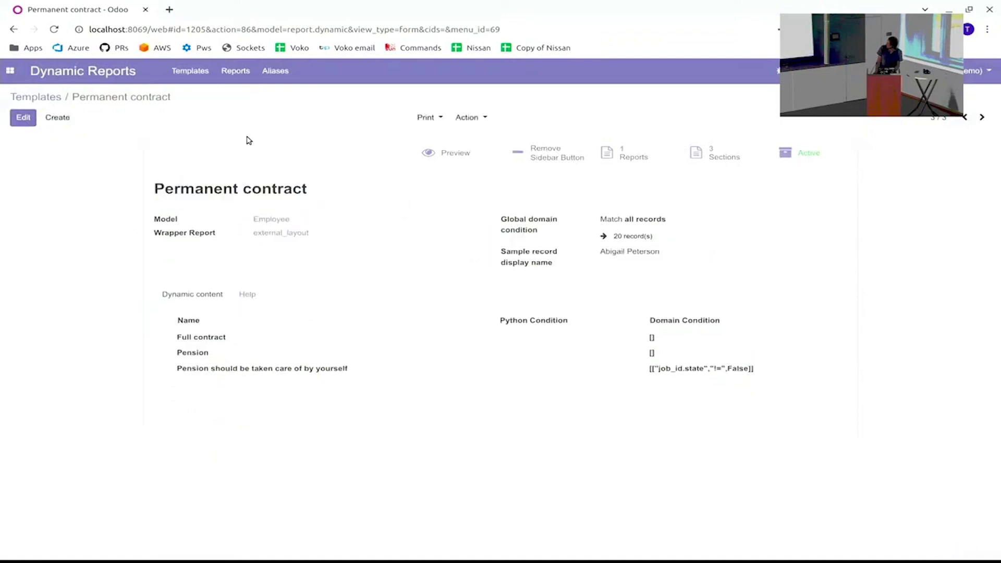
Step: Preview the updated report, then go back to the template and open the Reports list
left_click(427, 153)
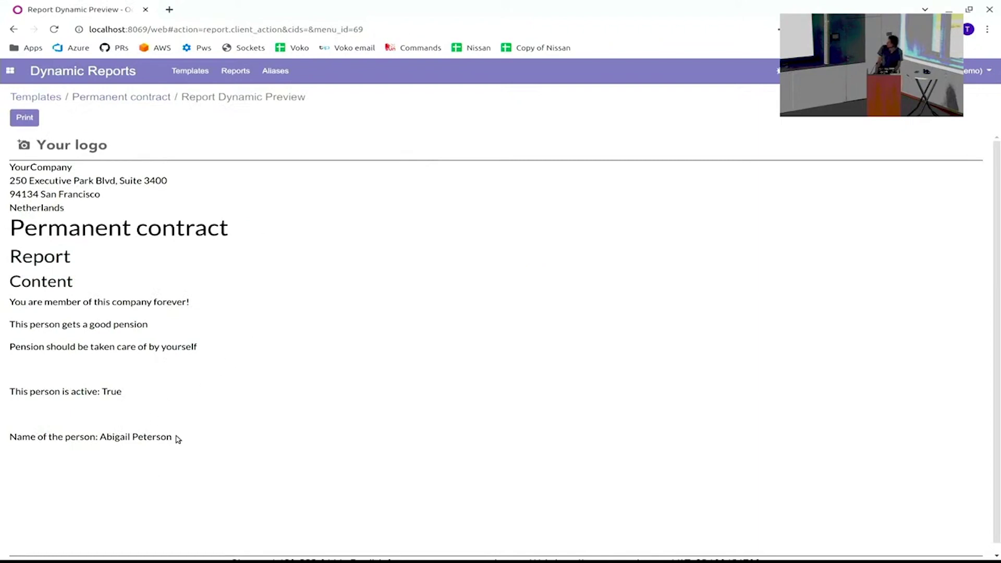
left_click_drag(177, 438, 61, 403)
left_click(71, 407)
left_click(117, 96)
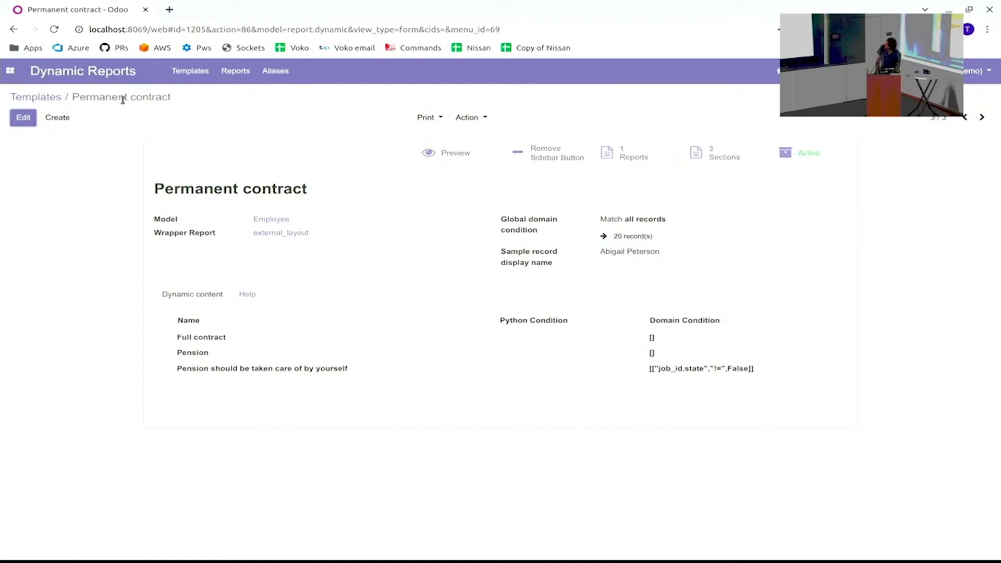
left_click(233, 78)
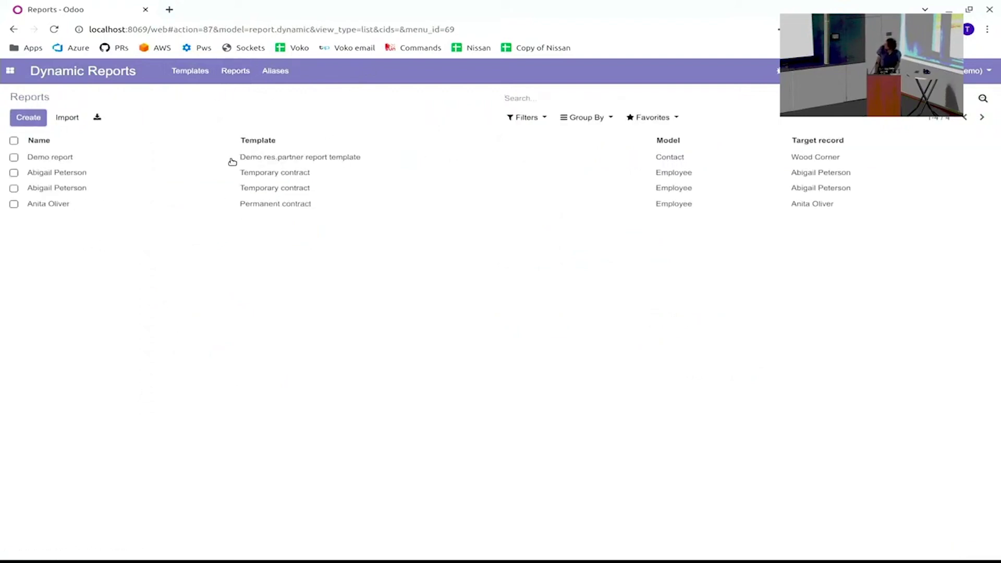
Step: Turn the employee's Temporary contract report into a new template and save it
left_click(291, 175)
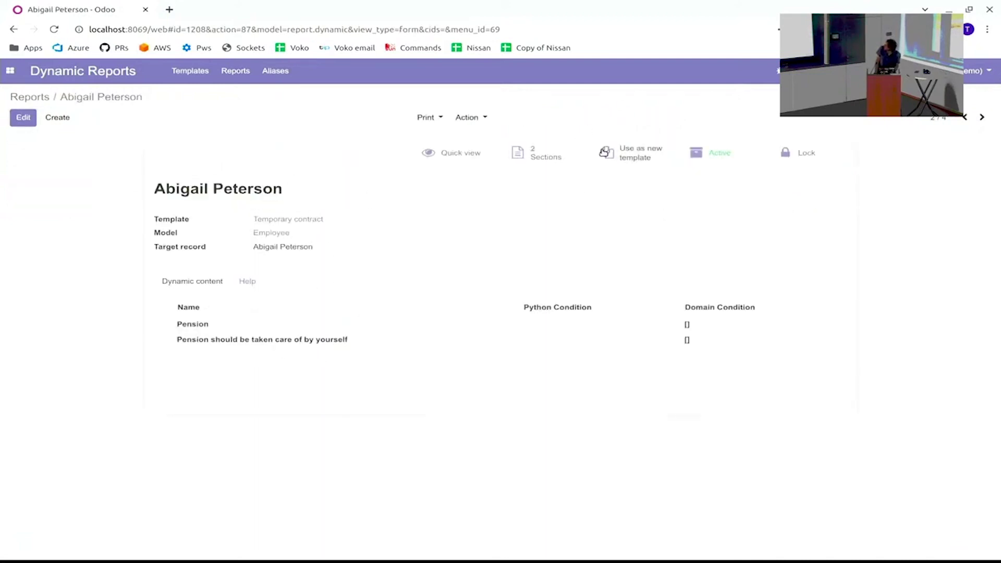
left_click(647, 161)
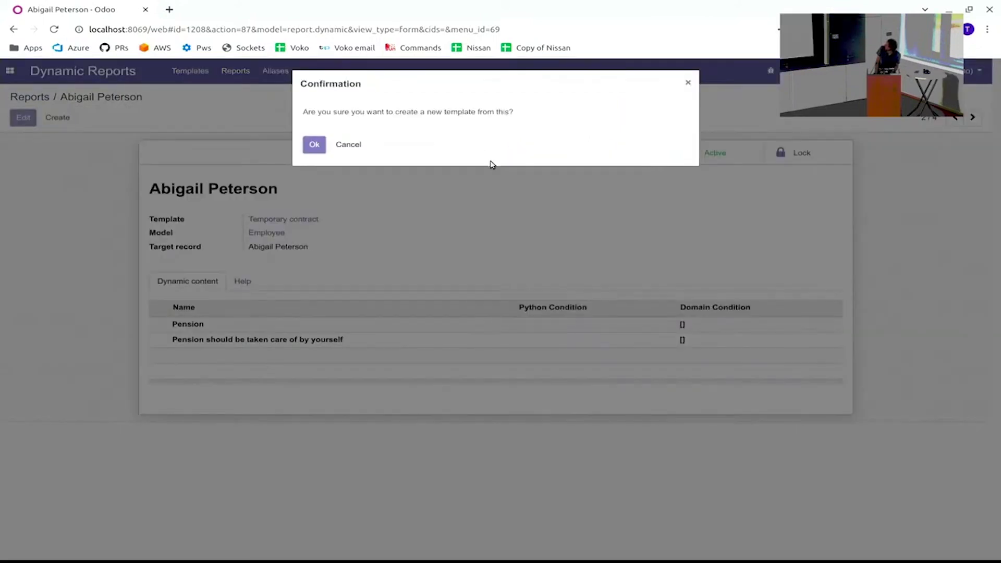
left_click(319, 145)
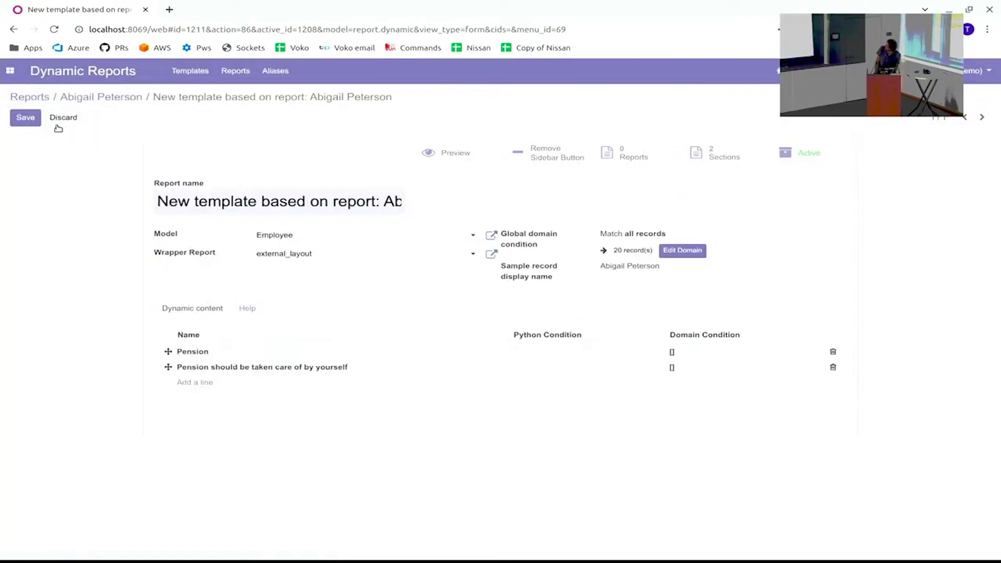
left_click(25, 121)
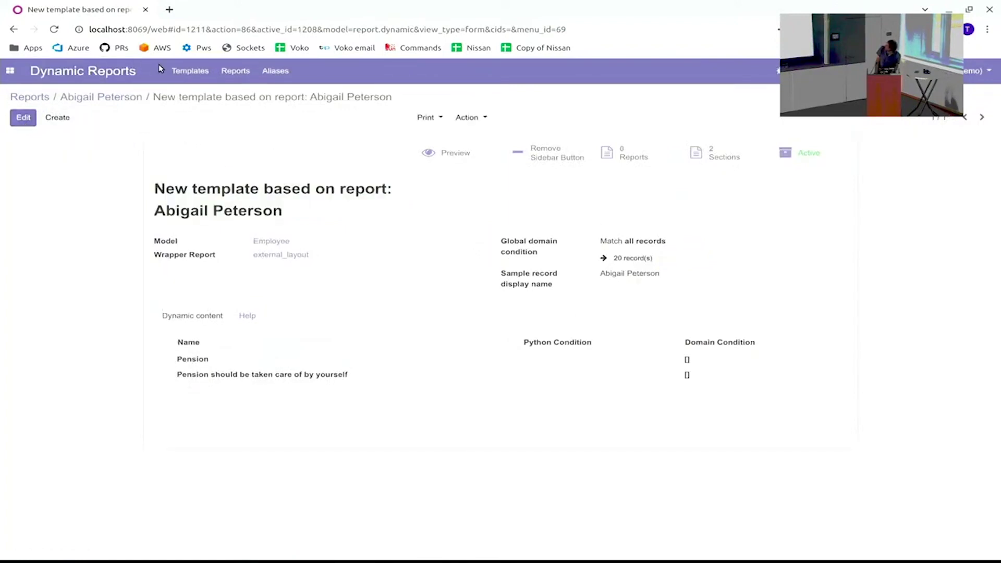
Step: Open the Temporary contract template from the Templates list, then return to the list
left_click(190, 70)
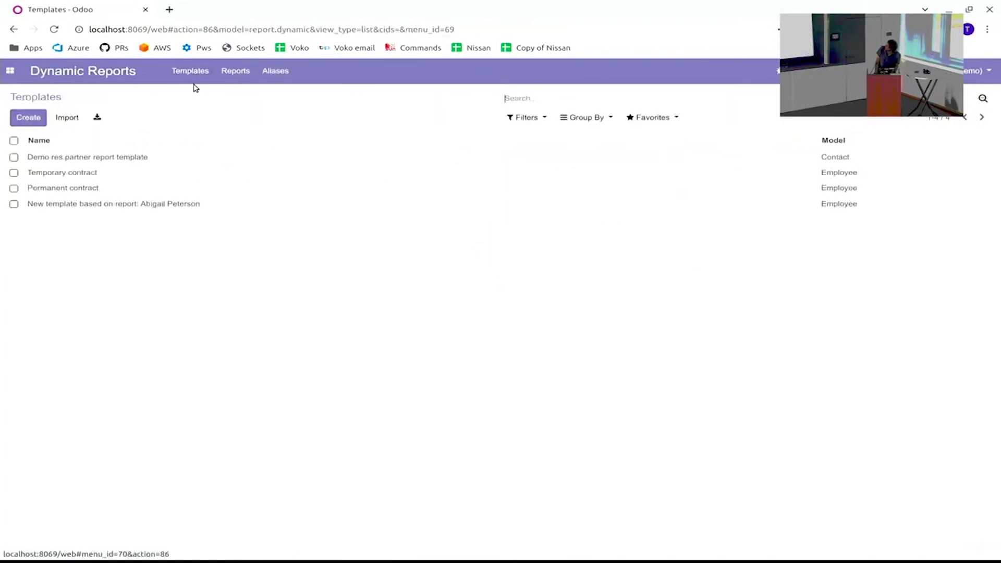
left_click(104, 177)
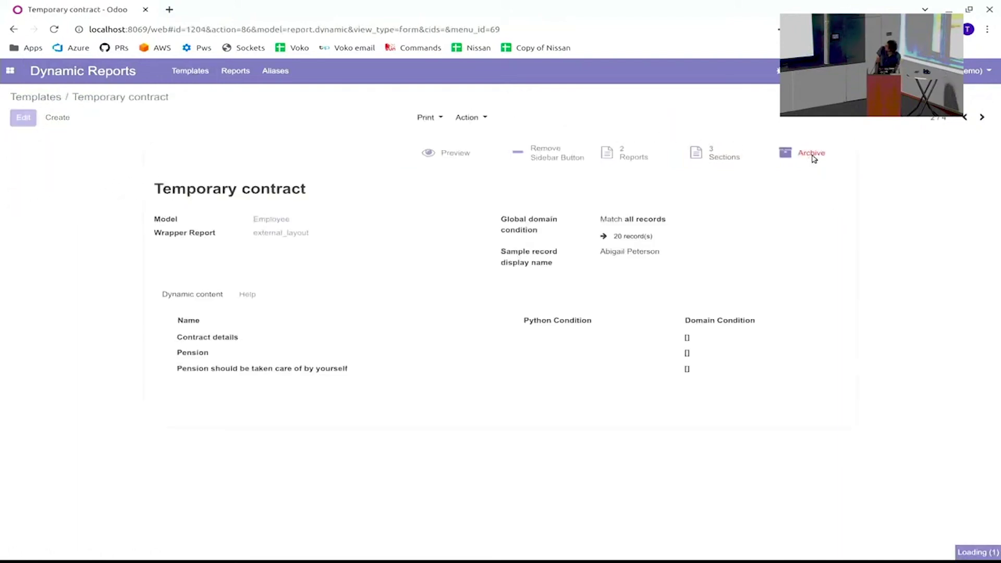
left_click(45, 98)
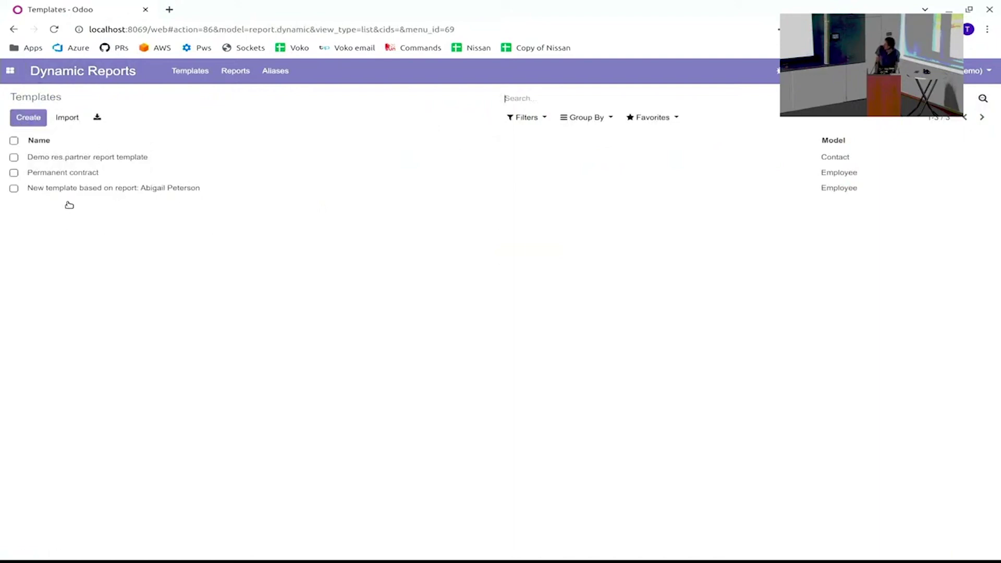
Step: Inspect the [H3] heading alias in the Aliases list
left_click(263, 73)
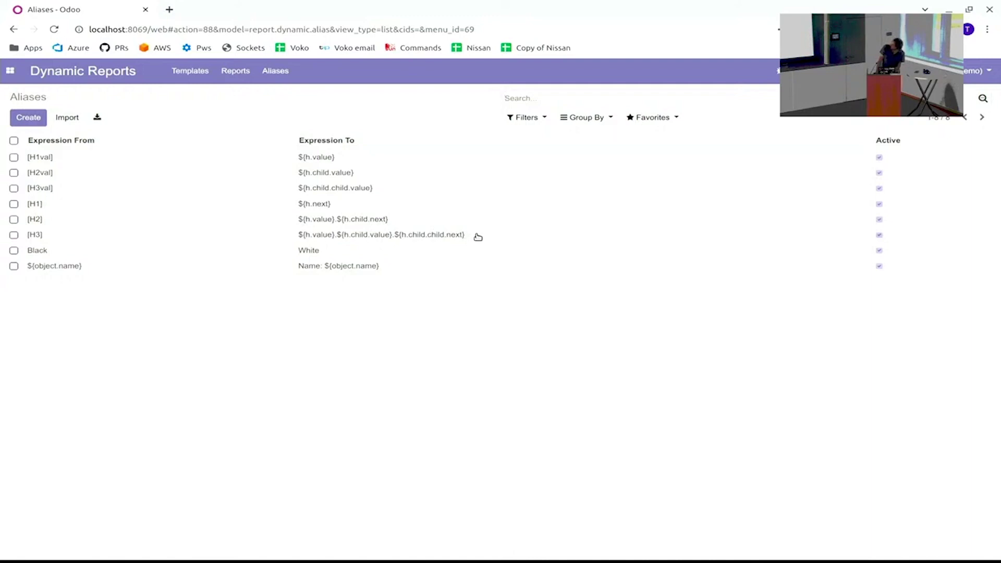
left_click_drag(471, 235, 275, 236)
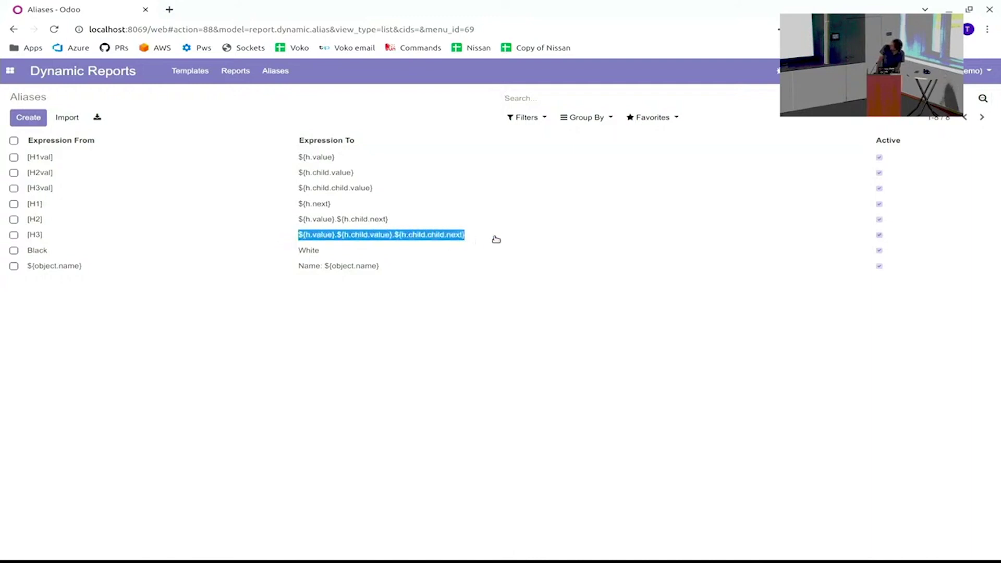
left_click(151, 235)
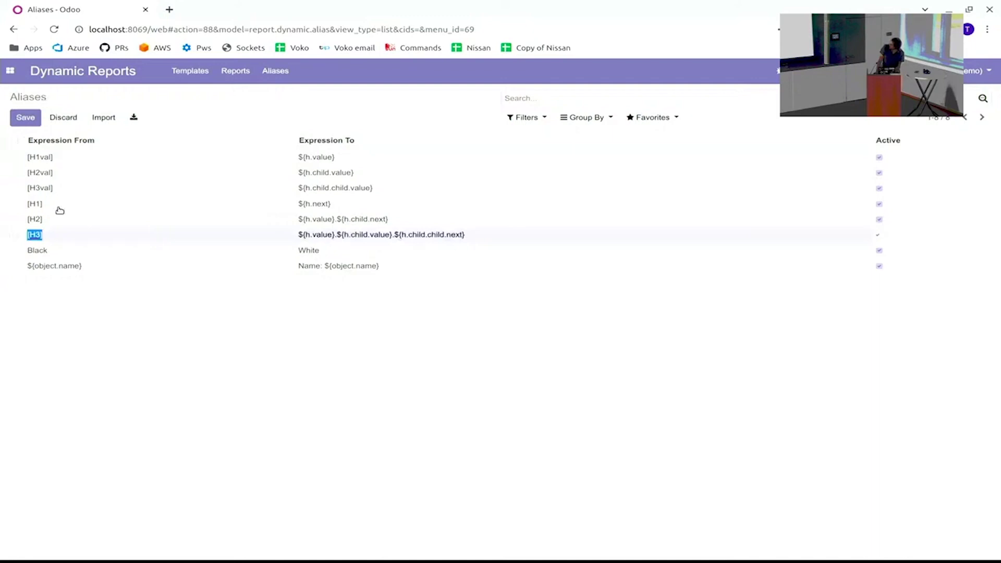
Step: Open the new employee report-based template from Dynamic Reports Templates in edit mode
left_click(8, 72)
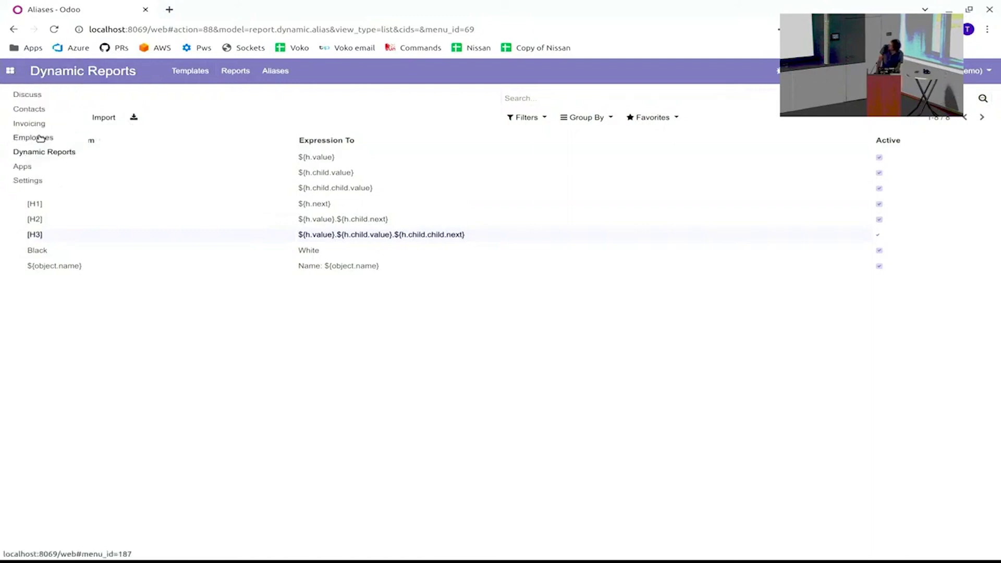
left_click(42, 152)
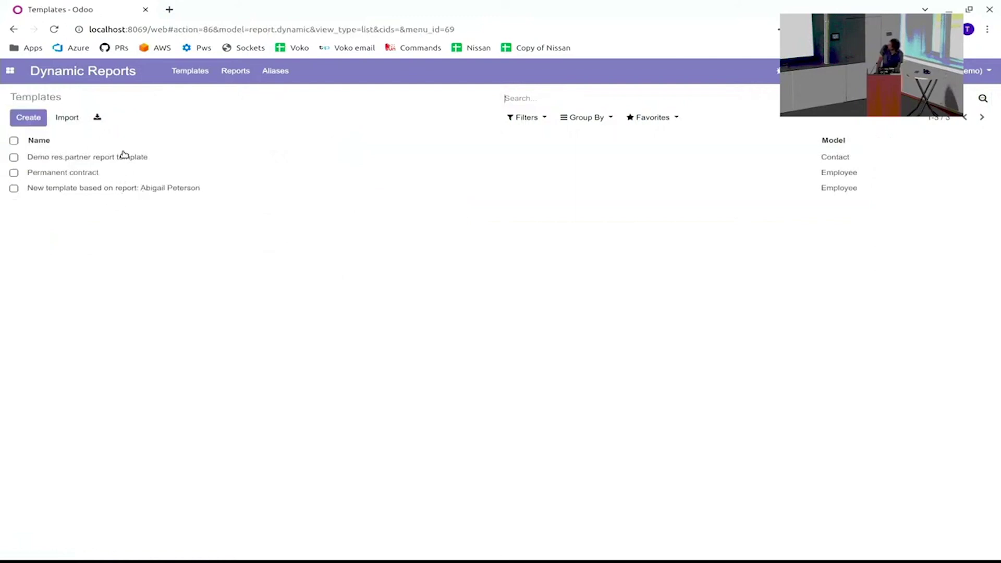
left_click(82, 190)
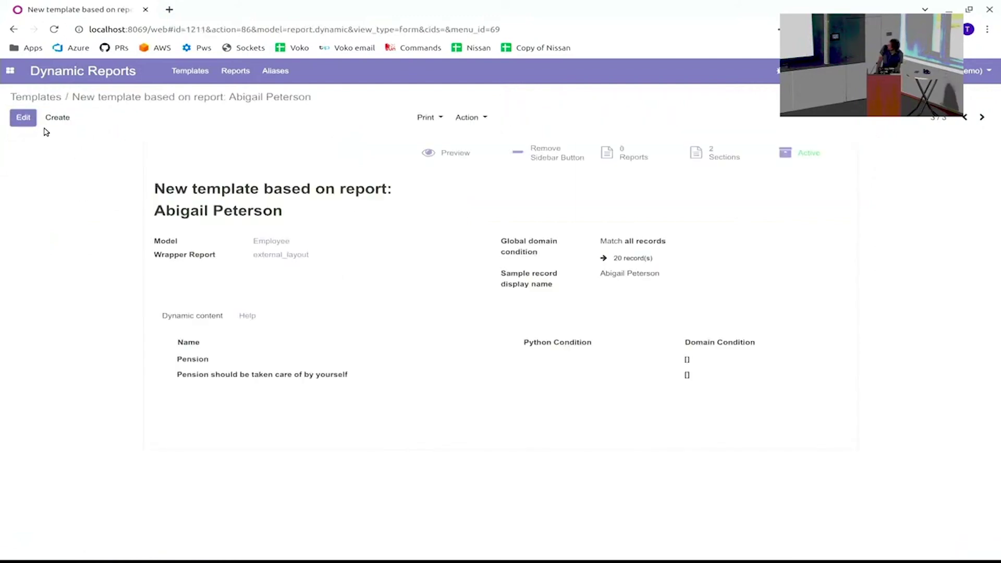
left_click(19, 118)
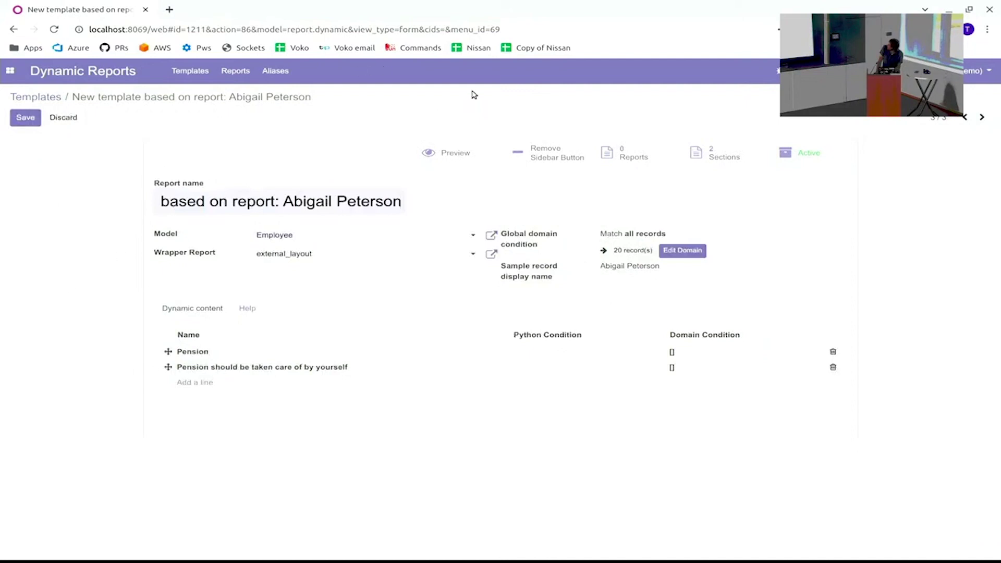
Step: Insert a bold '[H1] Terms of contract' heading above 'This person gets a good pension' and save
left_click(709, 151)
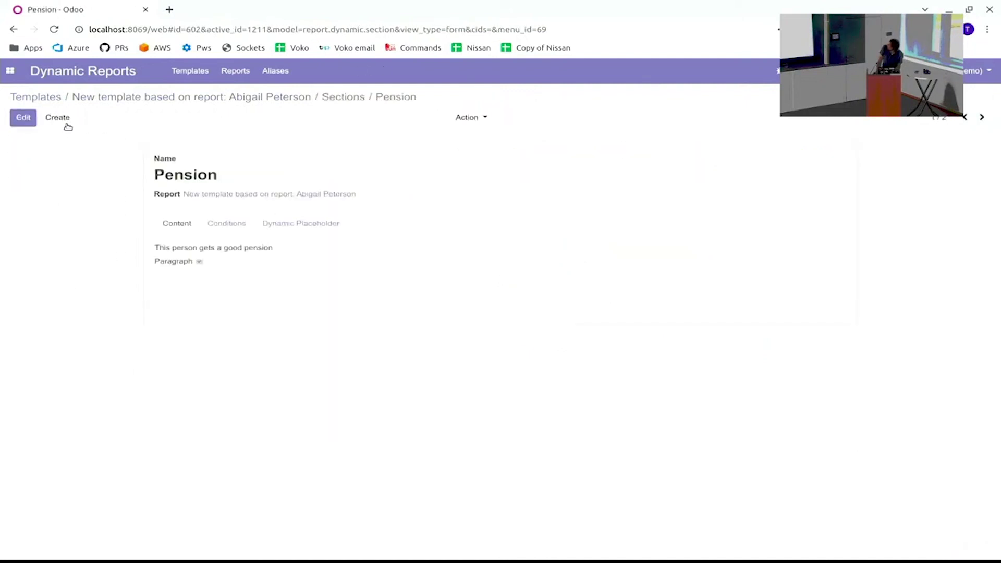
left_click(23, 119)
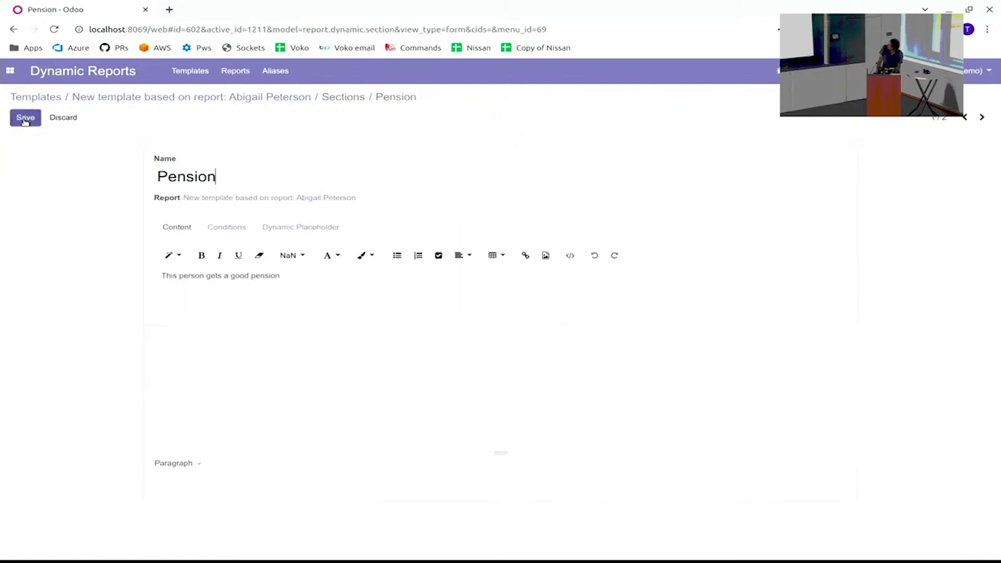
left_click(224, 284)
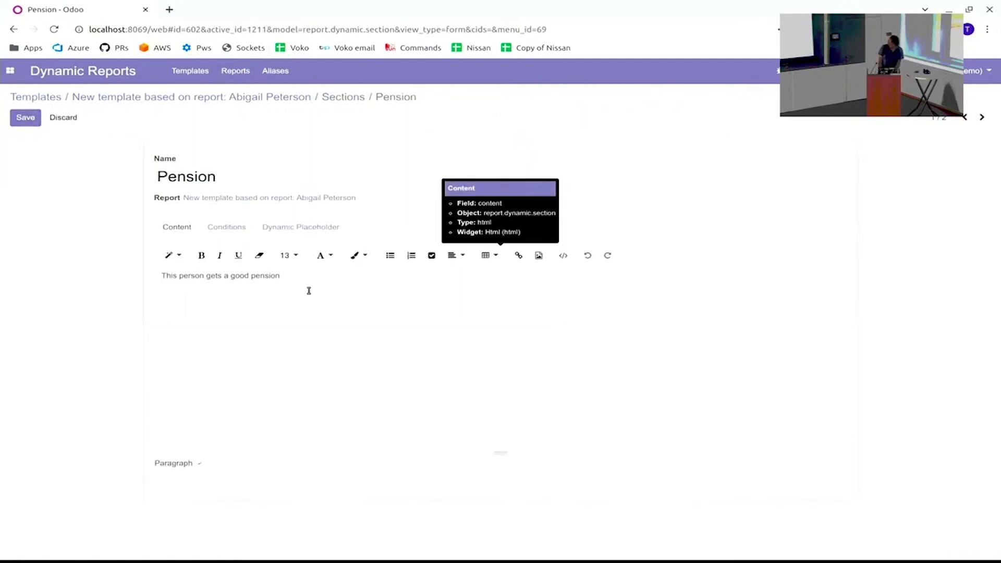
type("{{")
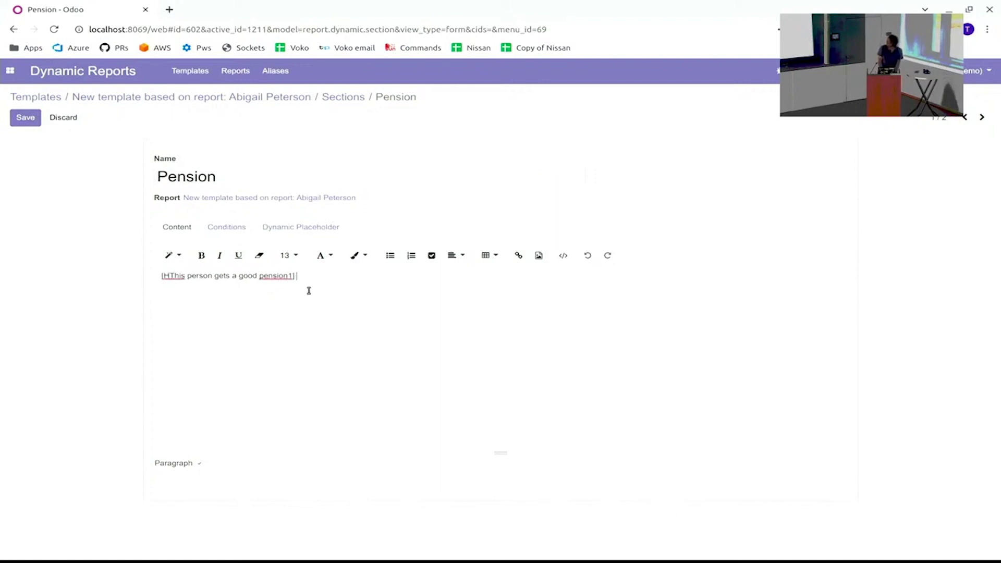
key("BackSpace")
type("1] ")
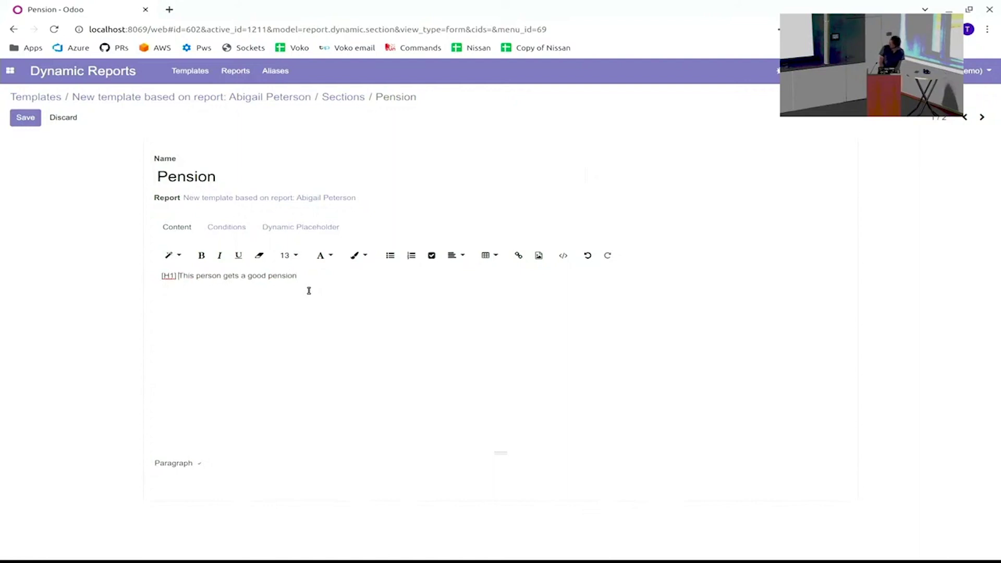
type("Terms of con")
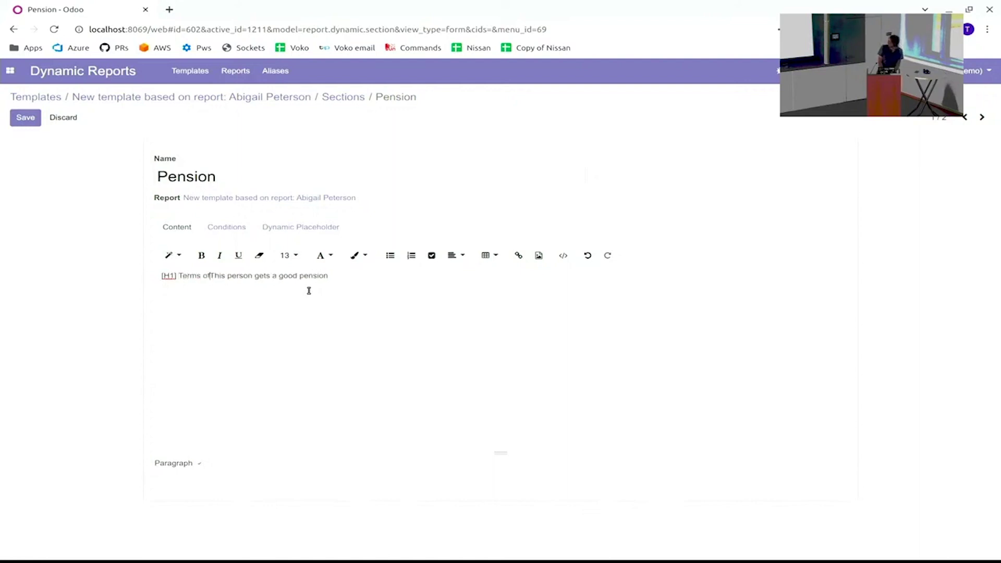
type("tract")
key("Return")
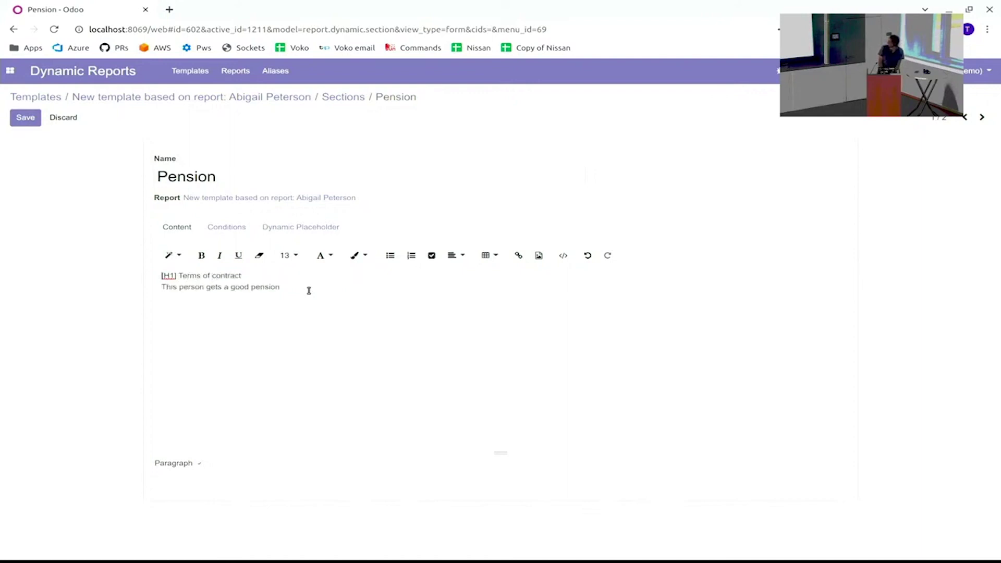
key("shift+Up")
key("ctrl+b")
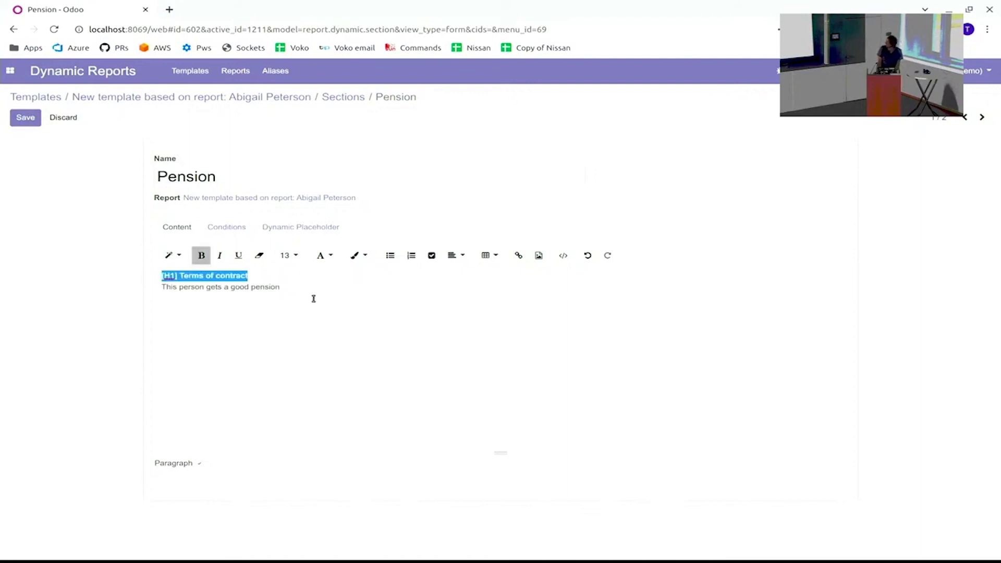
left_click(34, 123)
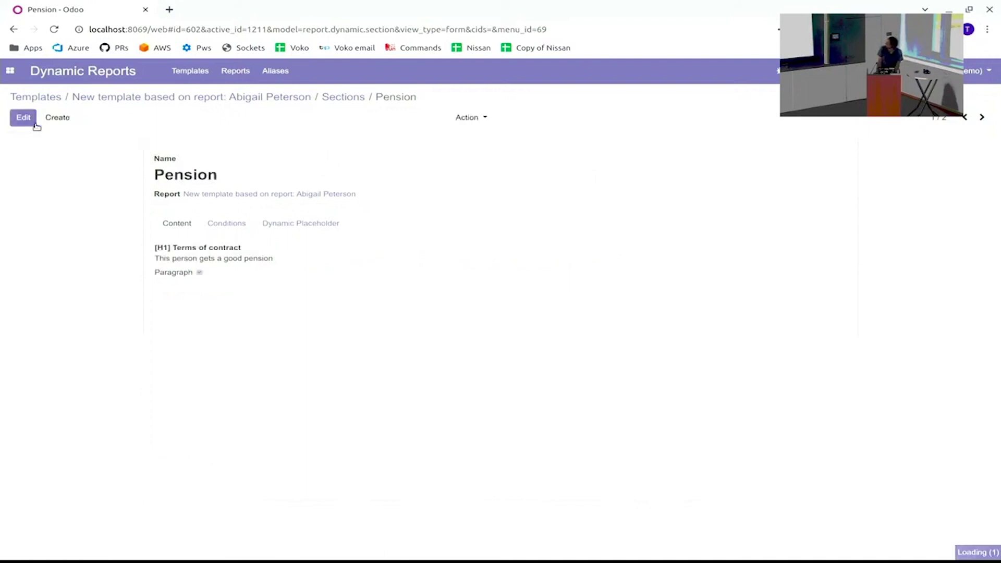
Step: Open the 'Pension should be taken care of by yourself' section for editing
left_click(339, 97)
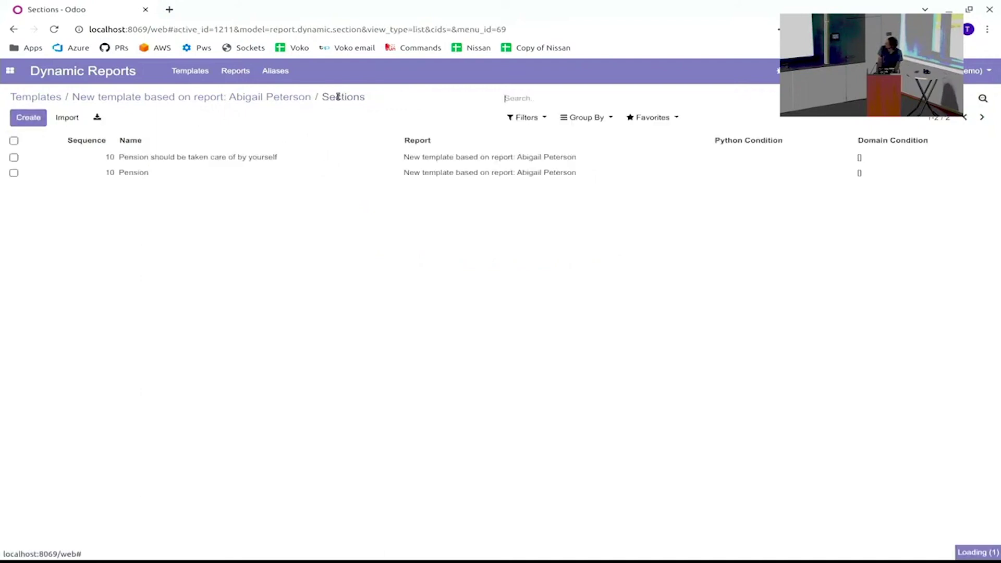
left_click(235, 176)
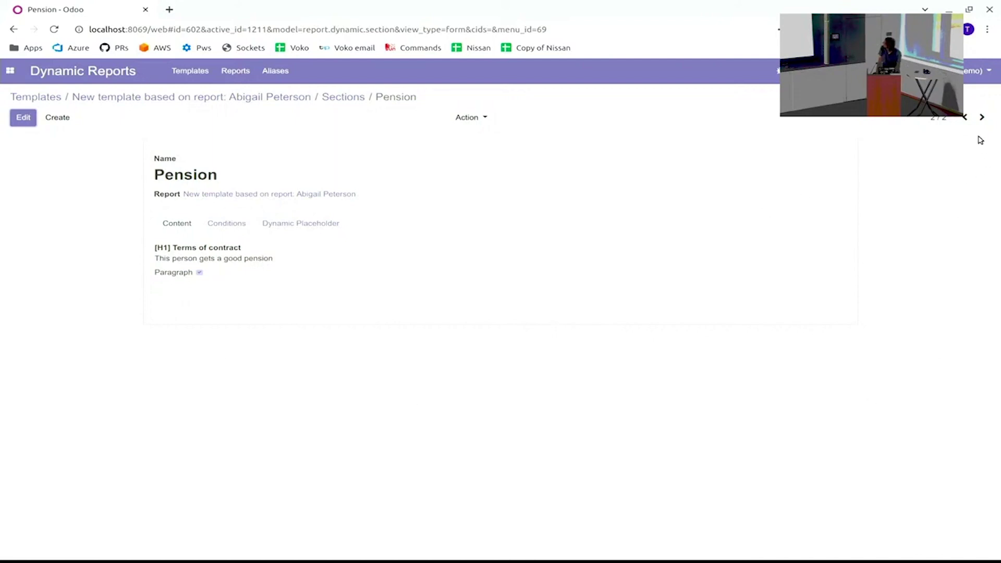
left_click(965, 118)
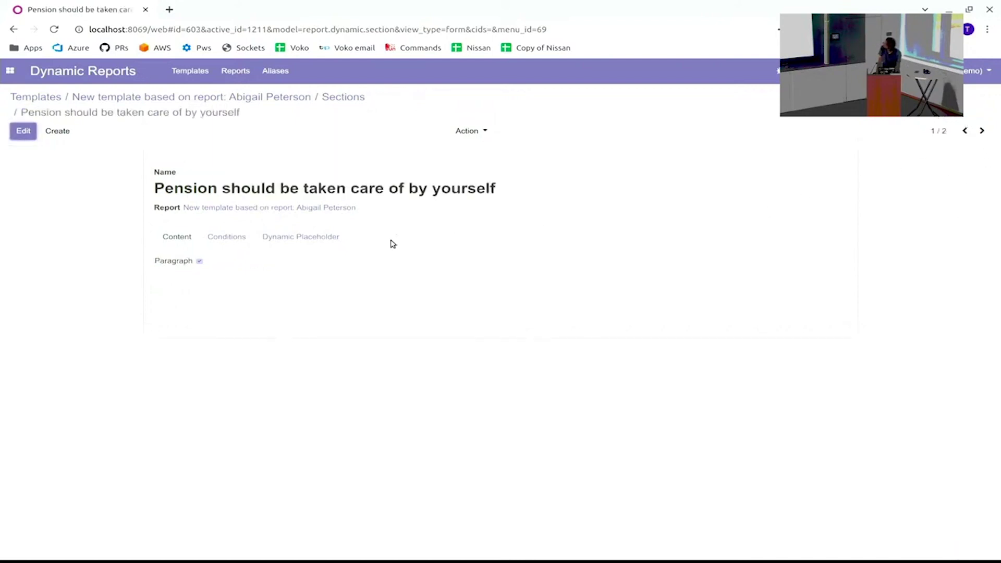
left_click(29, 131)
Step: Write a bold '[H1] Terms of pension' heading above 'Does not exist' and save
left_click(211, 318)
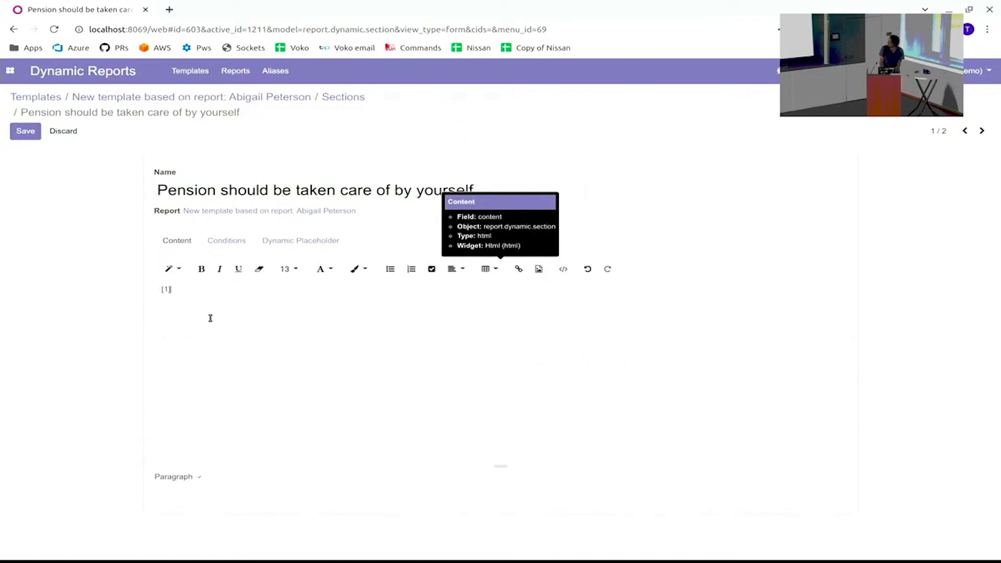
type("[h")
right_click(207, 314)
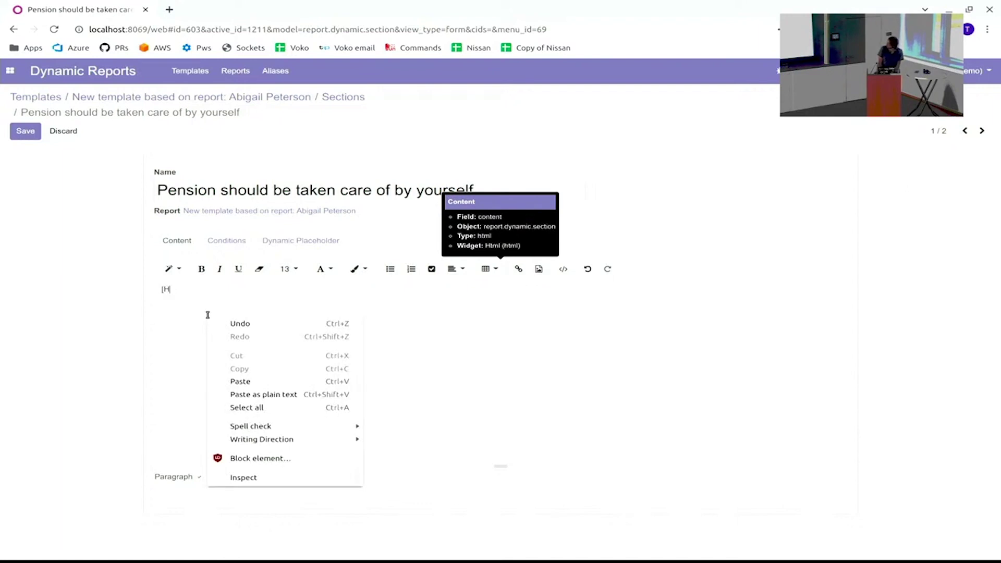
left_click(199, 301)
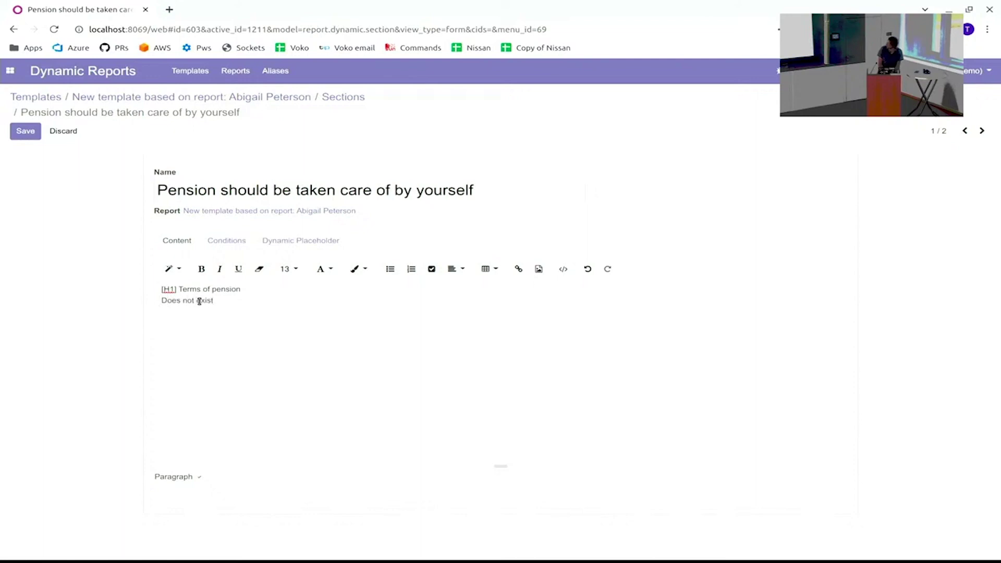
key("ctrl+a")
key("shift+Up")
key("shift+End")
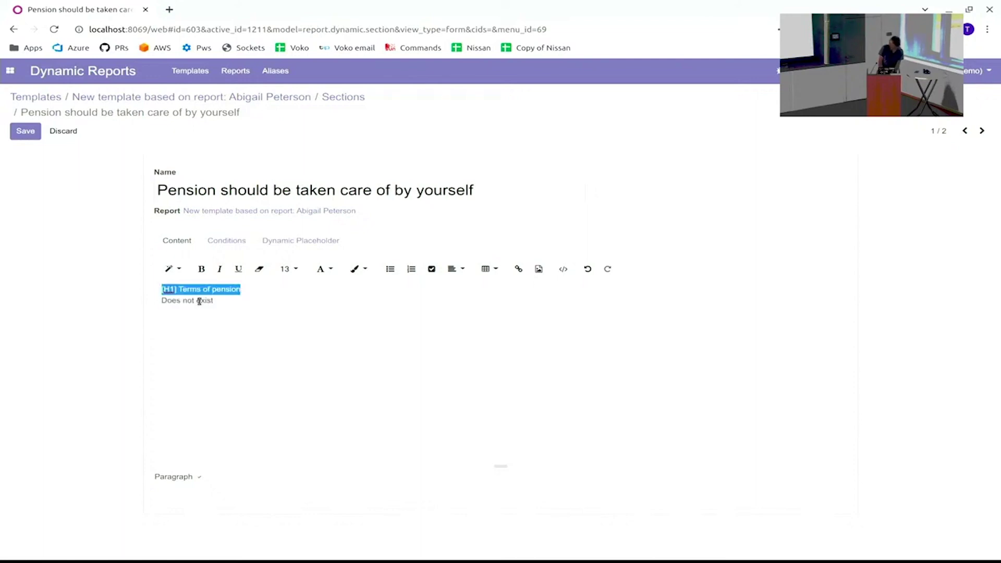
key("ctrl+b")
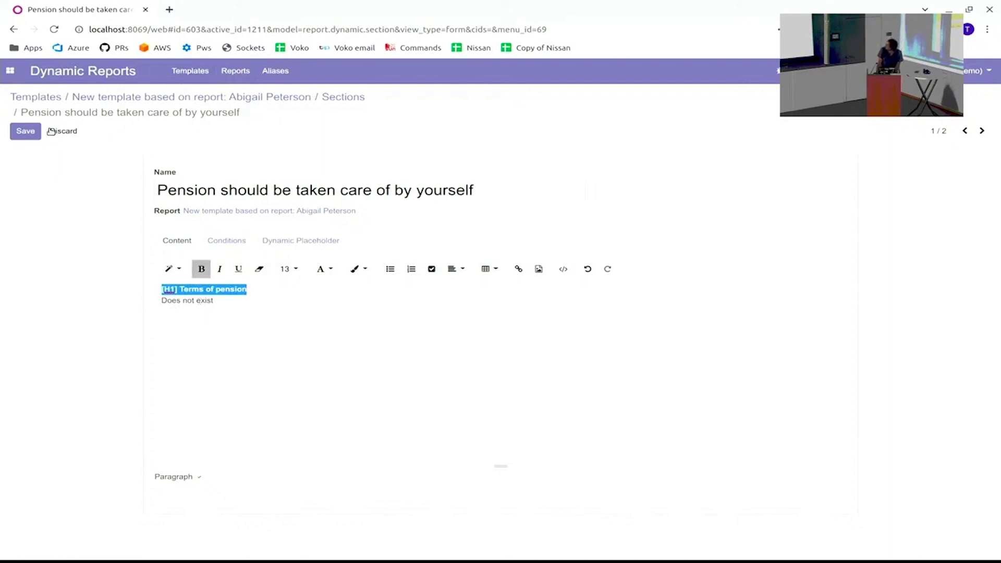
left_click(25, 131)
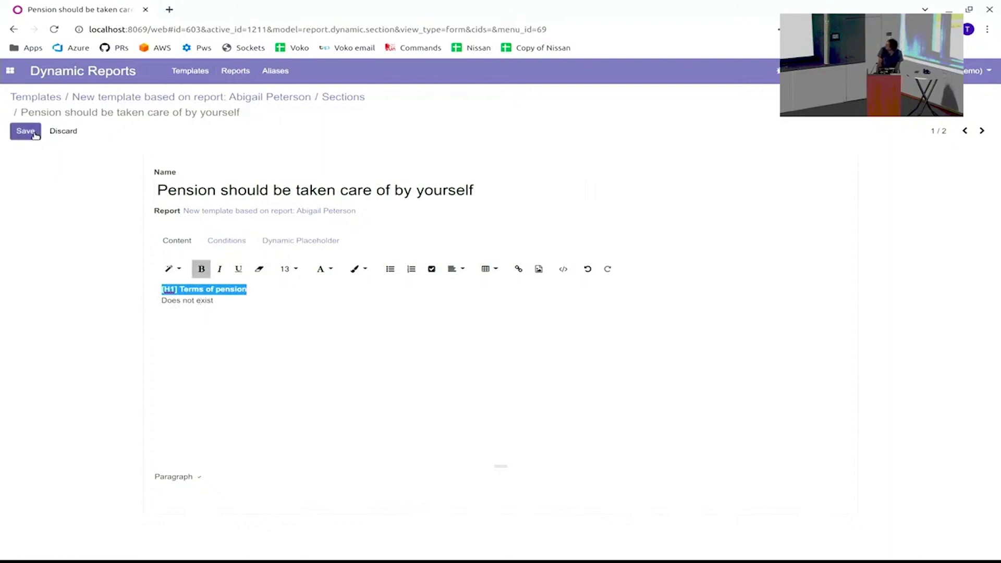
left_click(283, 96)
left_click(443, 155)
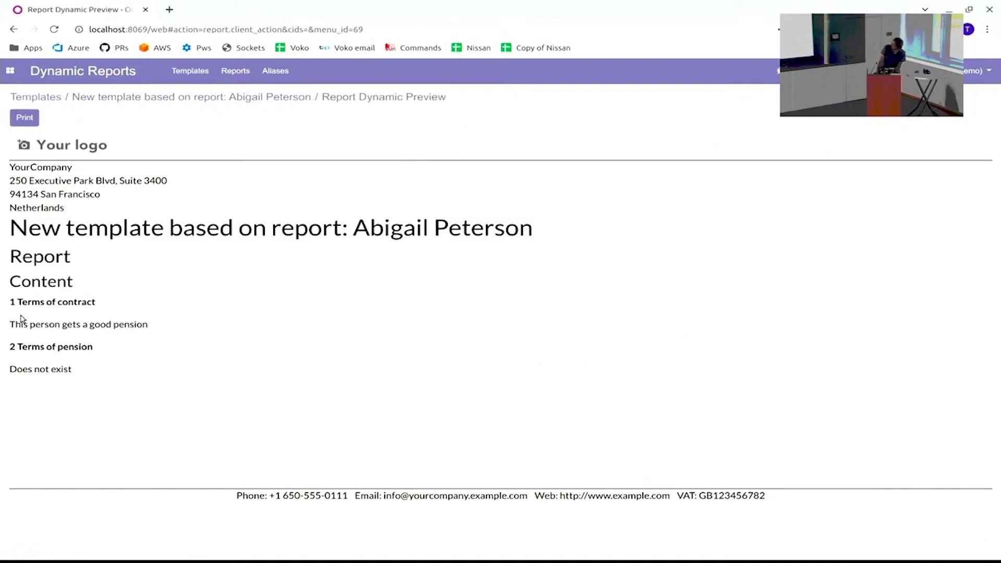
left_click_drag(13, 303, 6, 299)
left_click(23, 352)
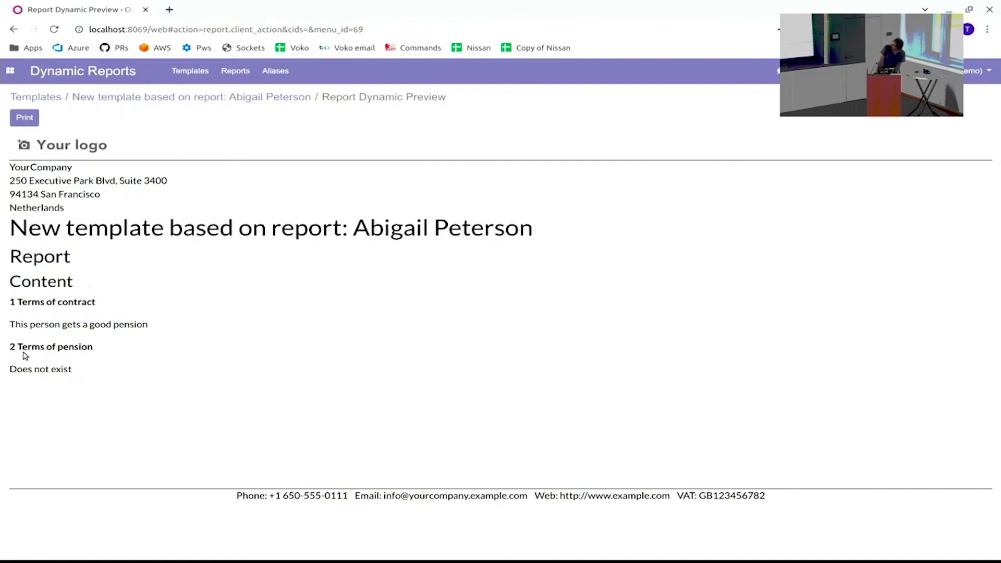
left_click(185, 98)
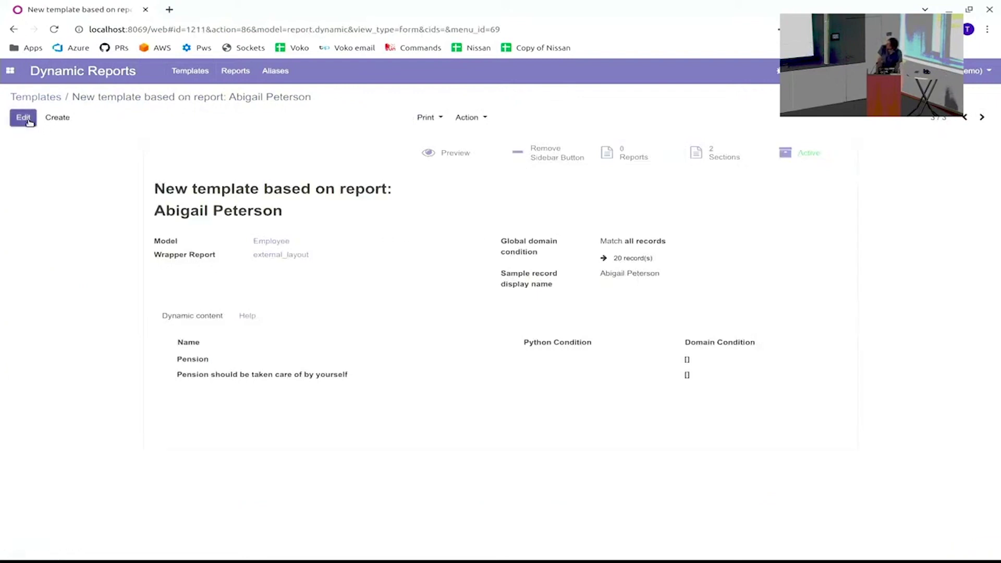
Step: Drag 'Pension should be taken care of by yourself' above Pension, save, and preview the renumbered report
left_click(23, 117)
left_click_drag(168, 366, 167, 344)
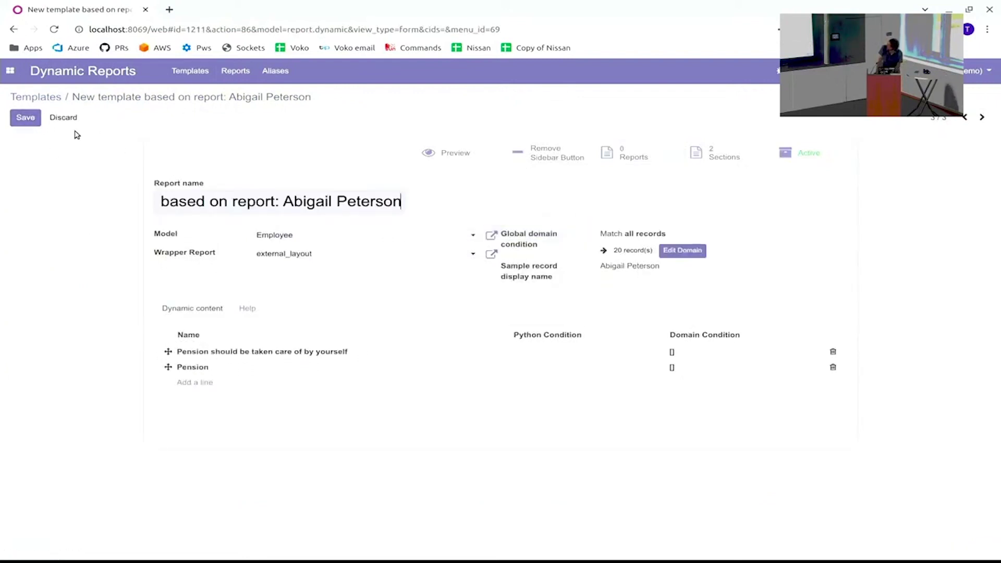
left_click(25, 118)
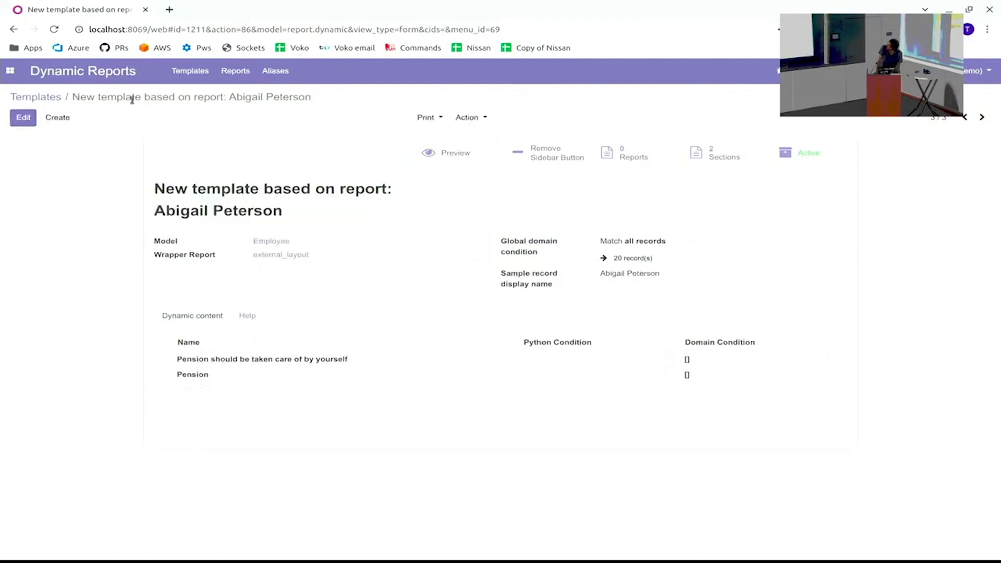
left_click(438, 153)
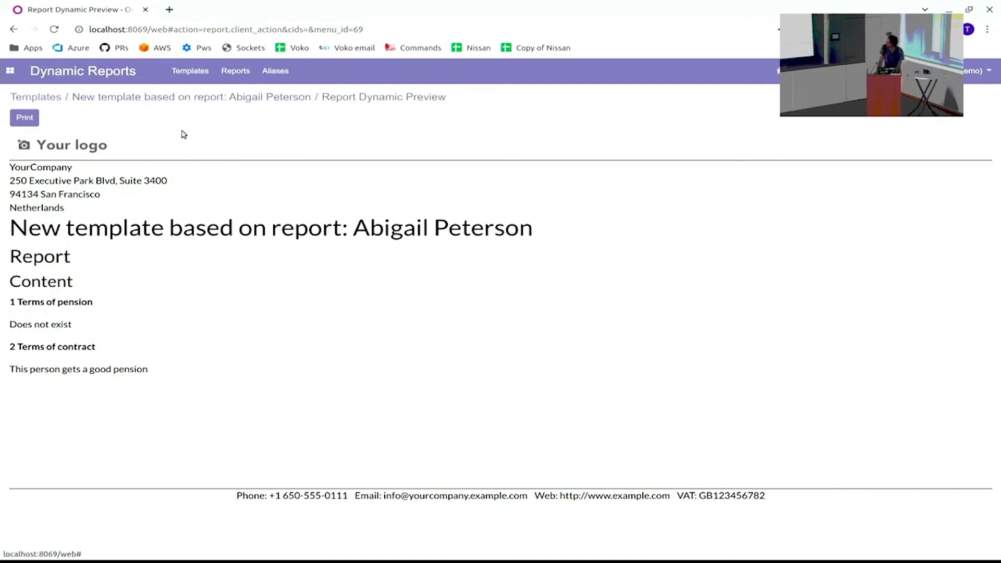
left_click(250, 97)
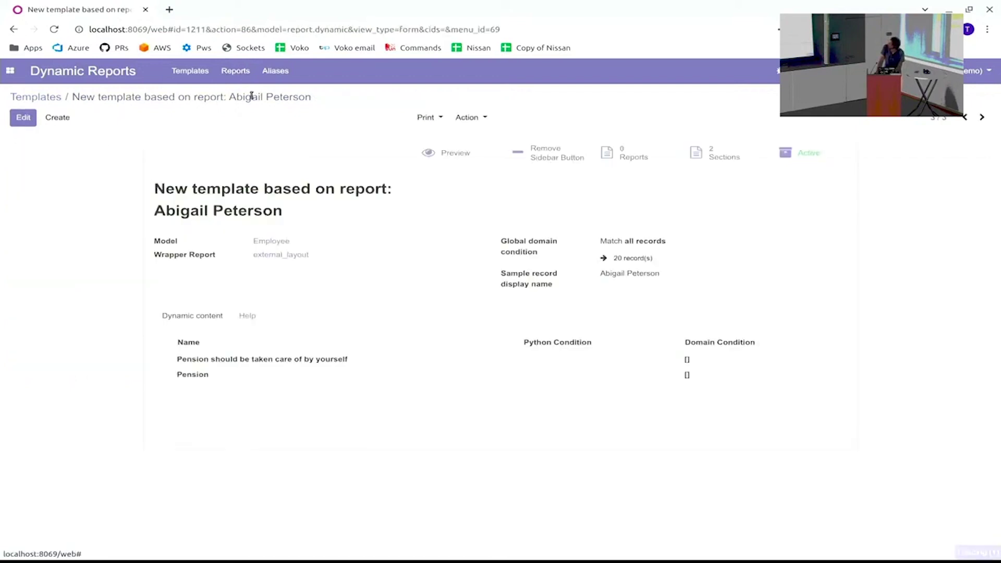
Step: Switch the Wrapper Report from external_layout to external_layout_boxed and save the template
left_click(23, 119)
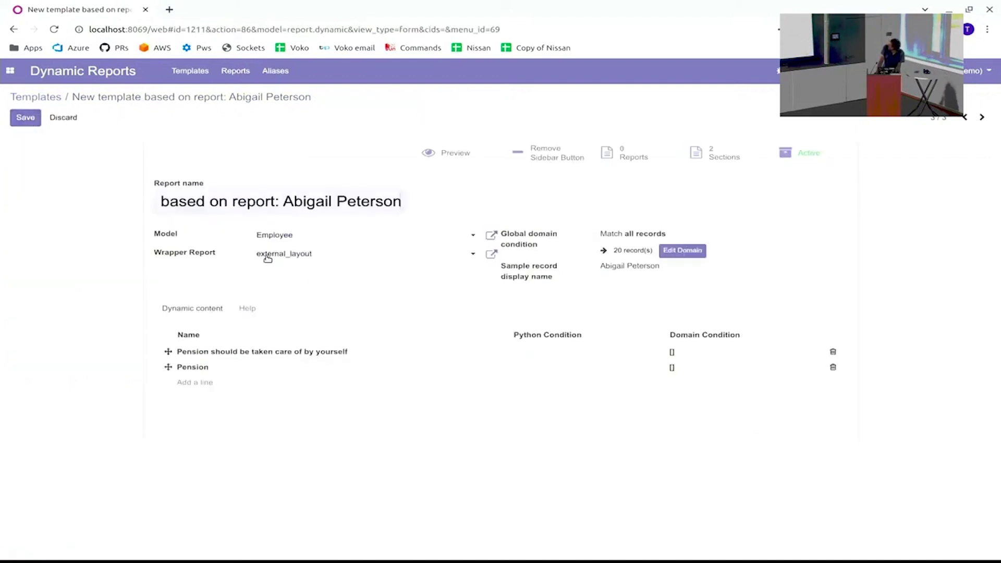
left_click(314, 254)
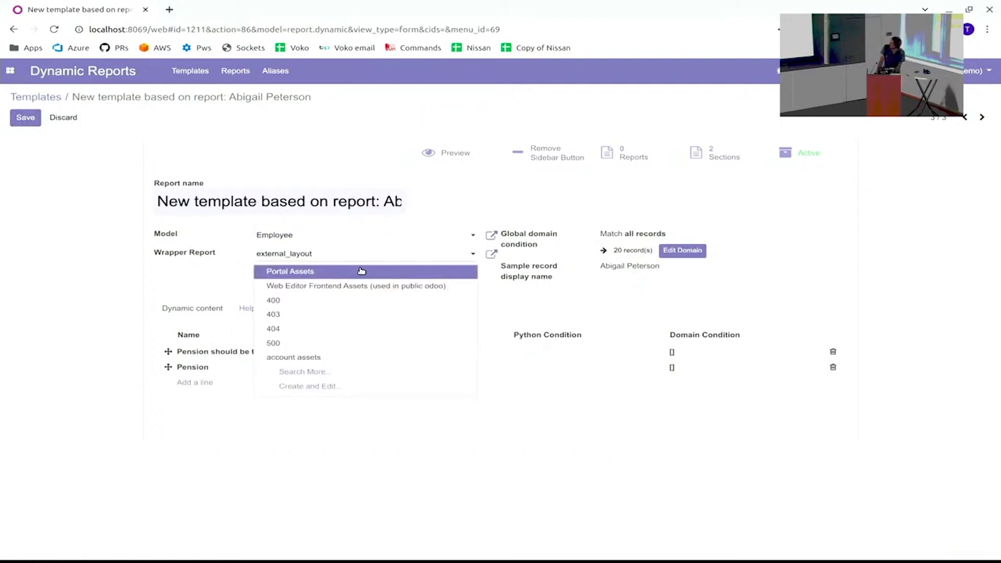
key("ctrl+a")
type("la")
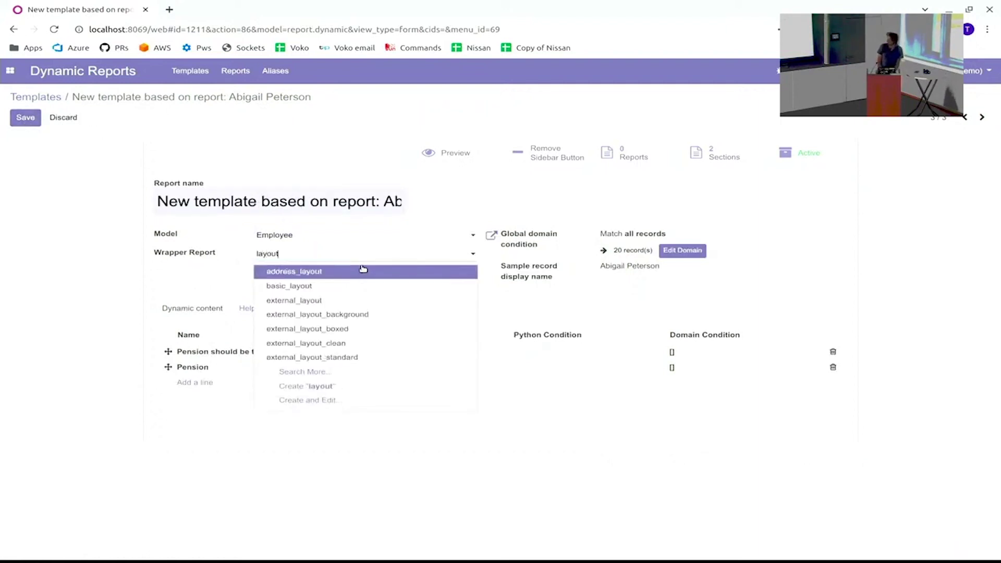
key("Down")
key("Down")
key("Down")
key("Down")
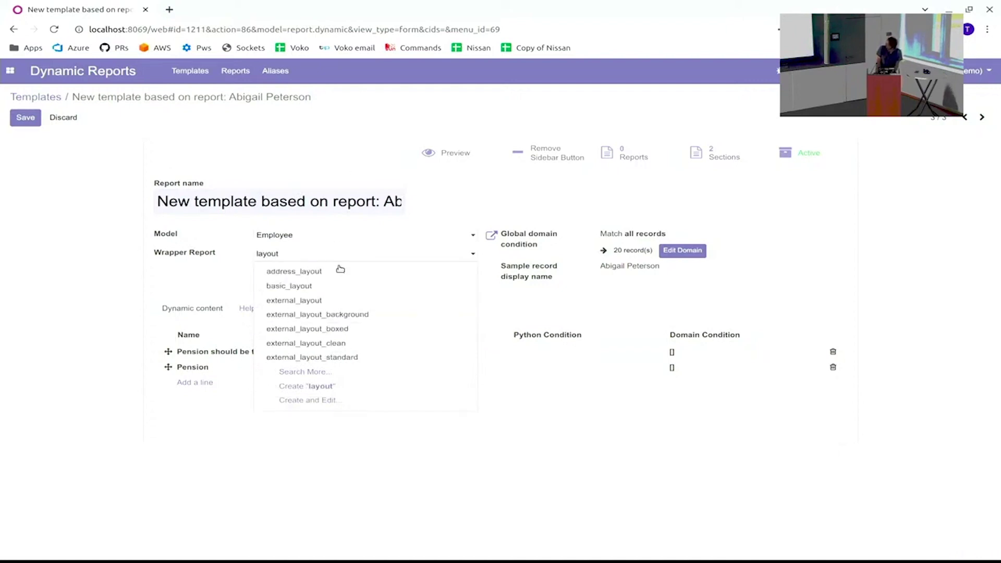
left_click(342, 329)
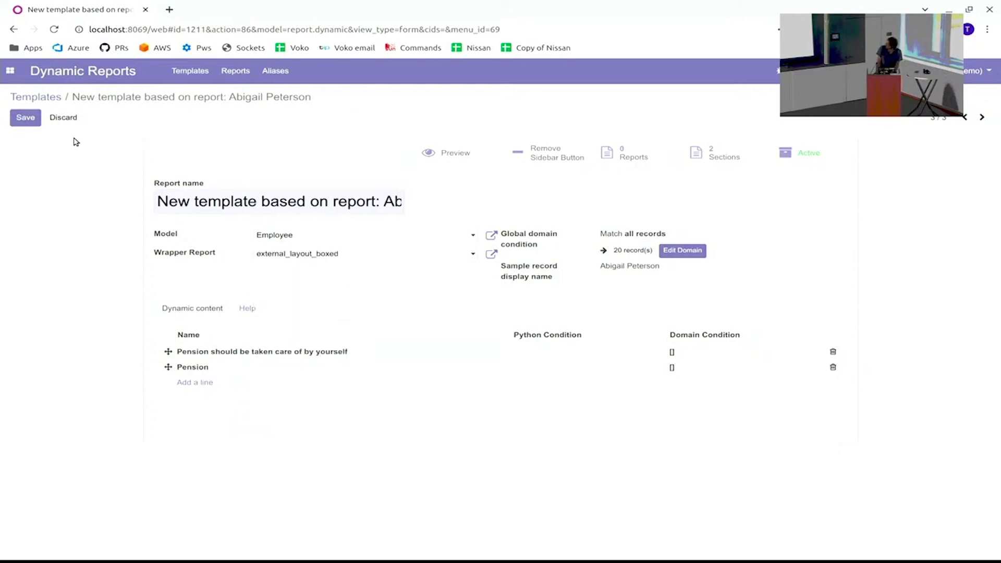
left_click(24, 118)
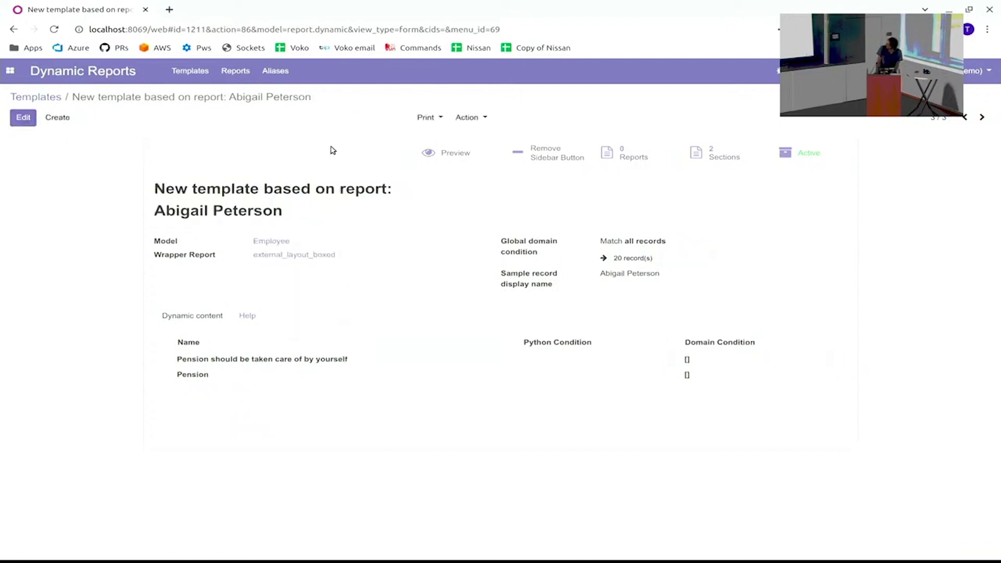
left_click(449, 153)
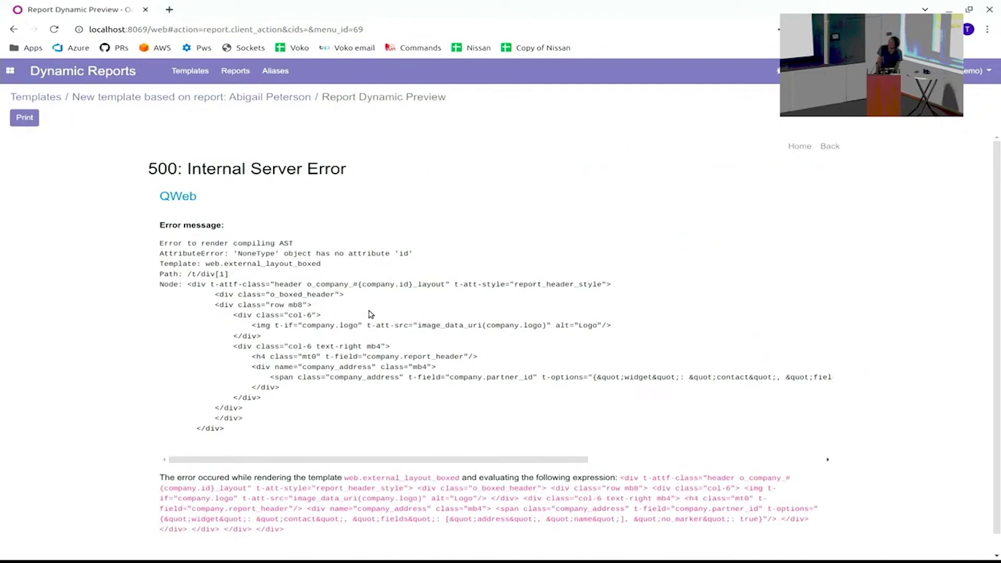
scroll(495, 415, "down", 1)
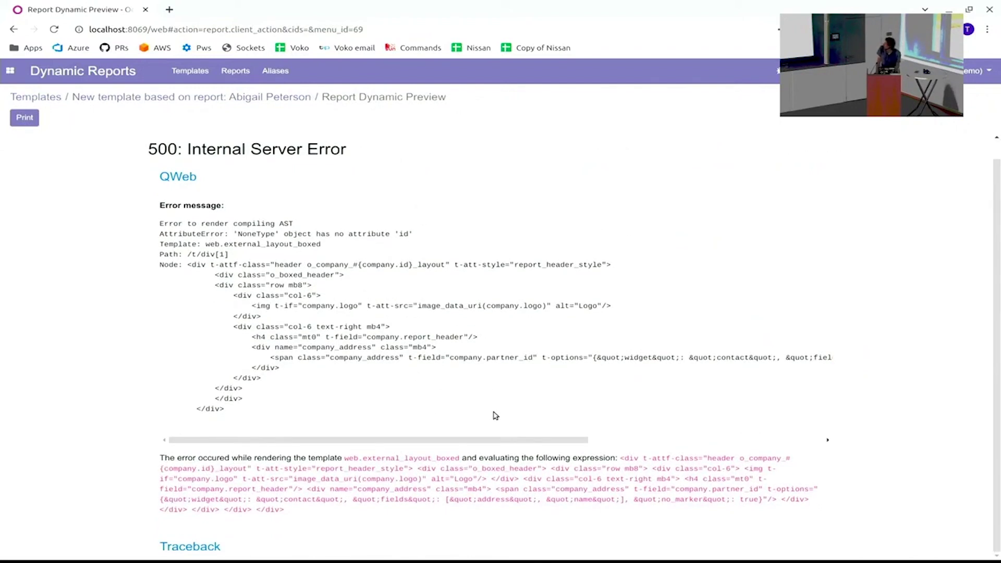
left_click(261, 99)
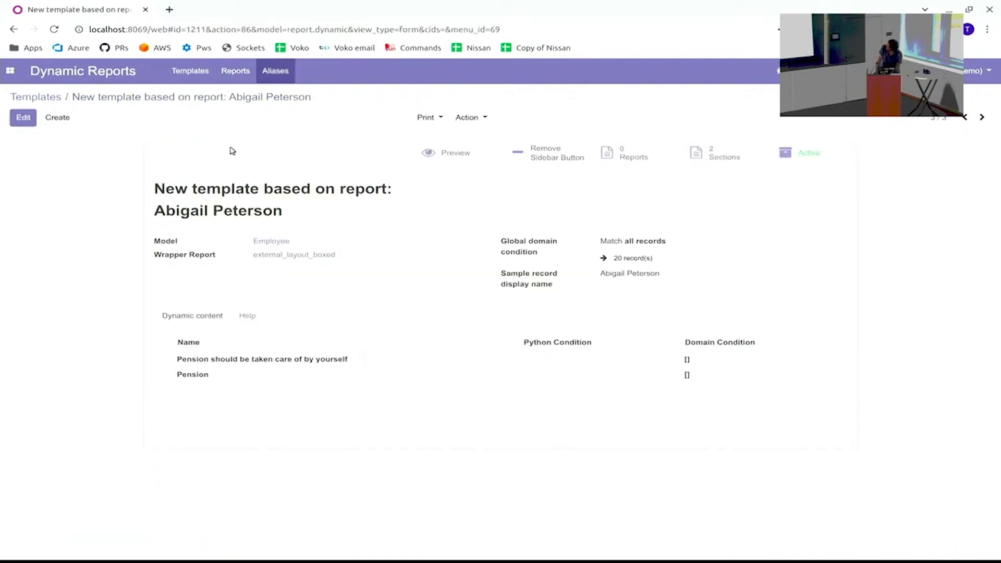